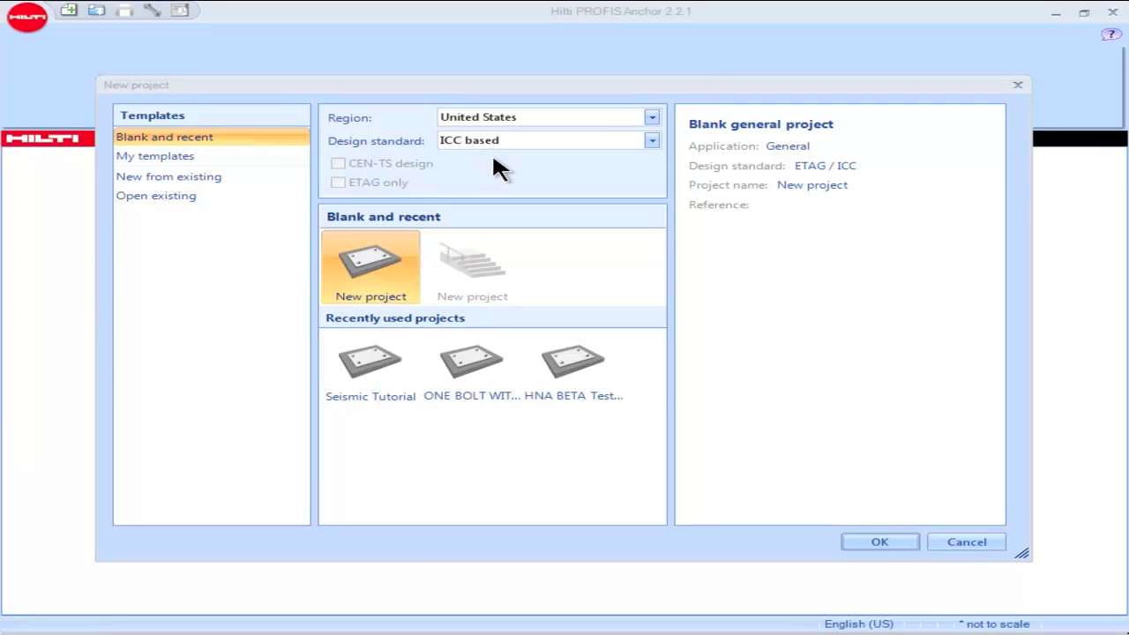
- Choose Canada as the project region, giving the CSA A23.3-04 based design standard
left_click(651, 118)
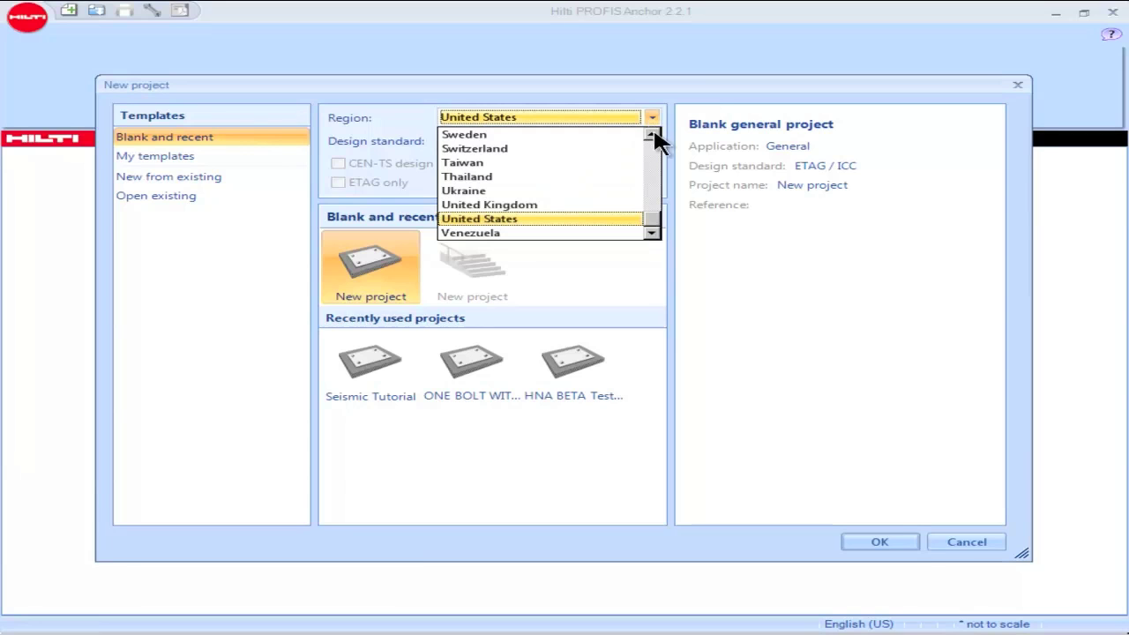
left_click_drag(652, 228, 648, 144)
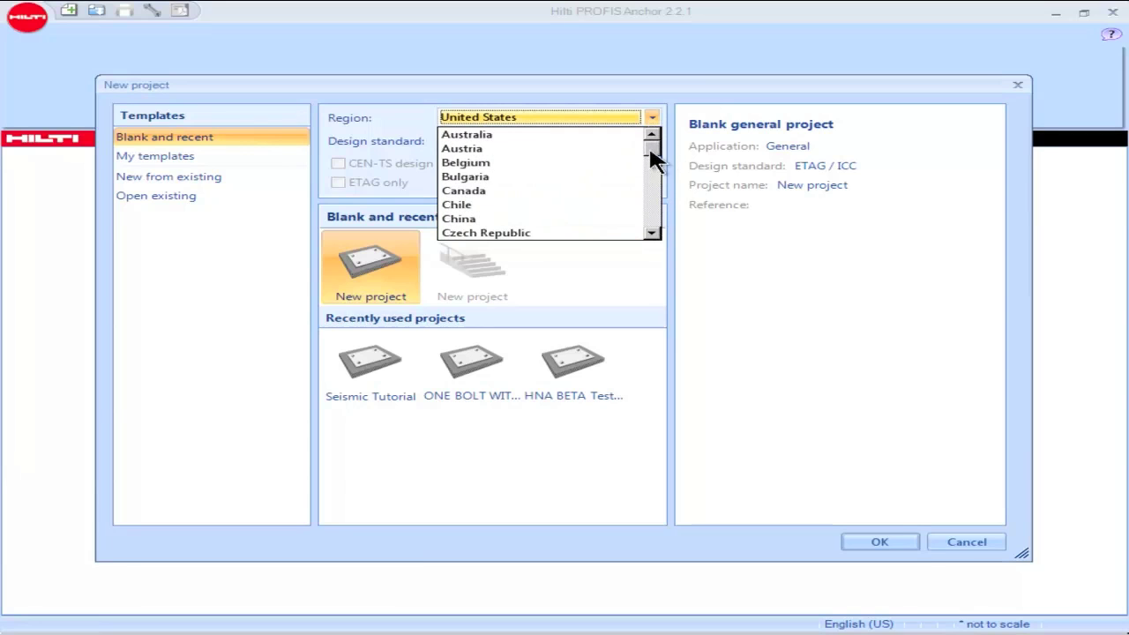
left_click(470, 192)
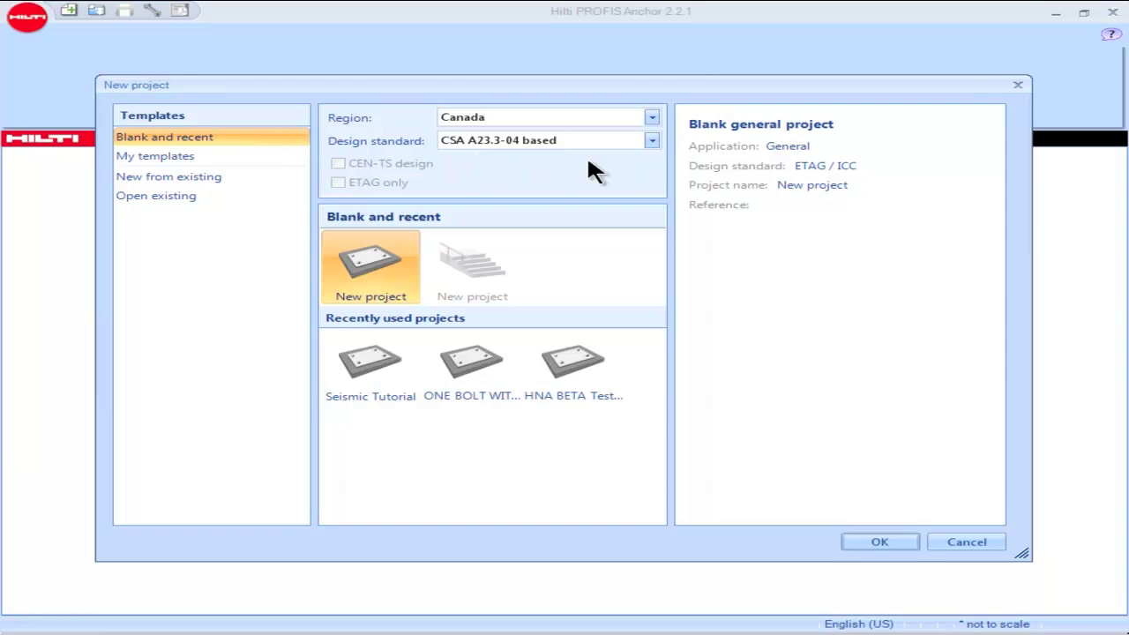
left_click(651, 139)
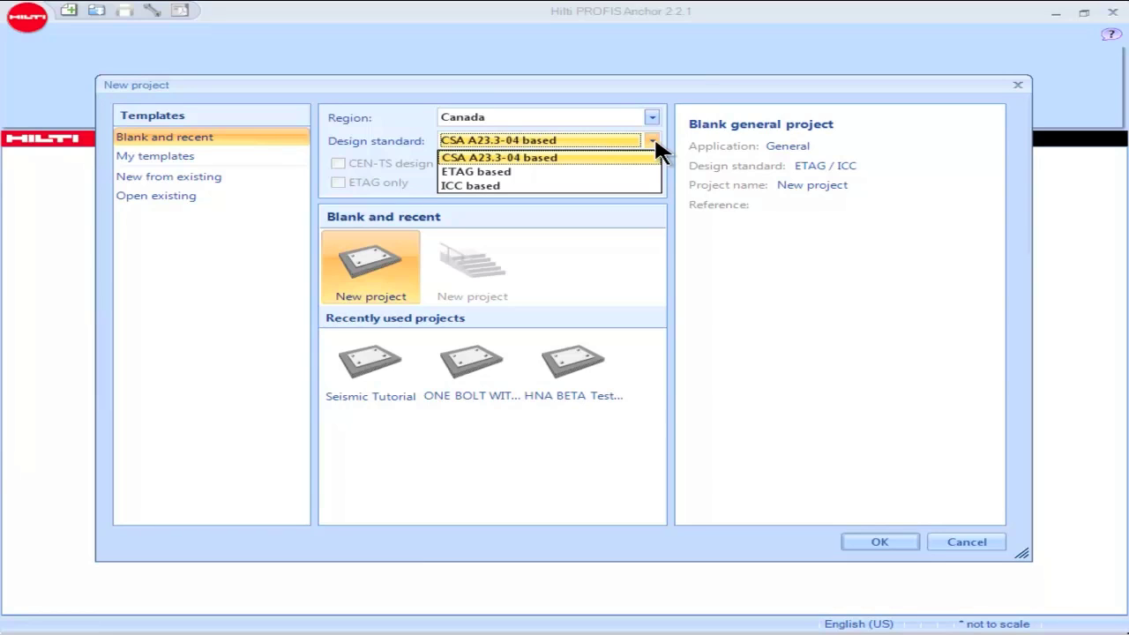
- Set the design standard to ICC based and select the Seismic Tutorial recent project
left_click(533, 187)
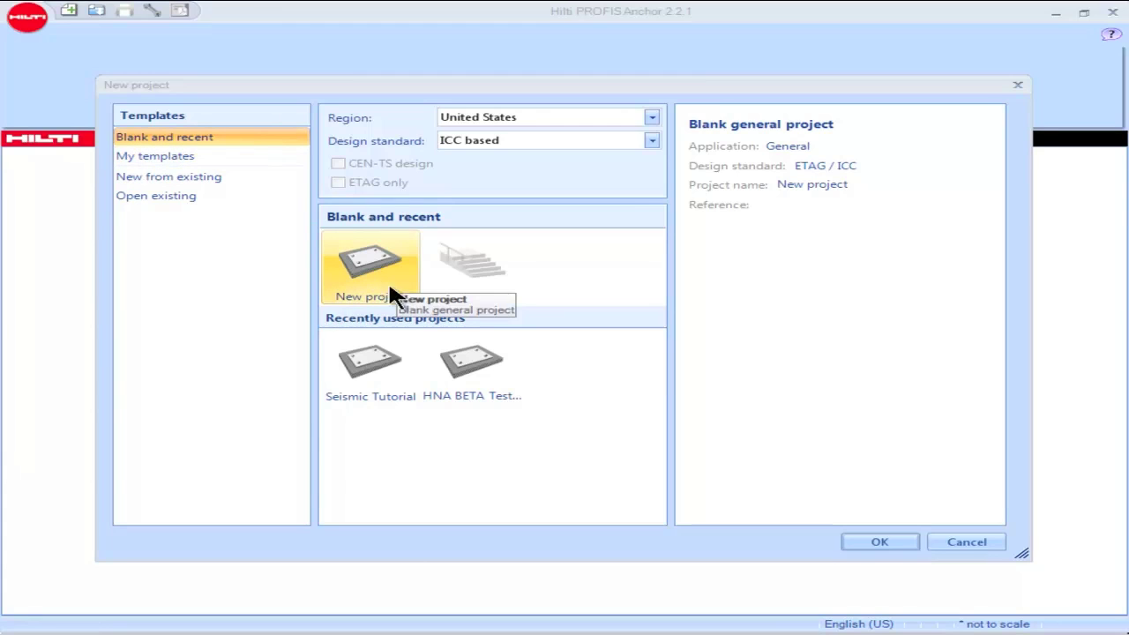
left_click(378, 381)
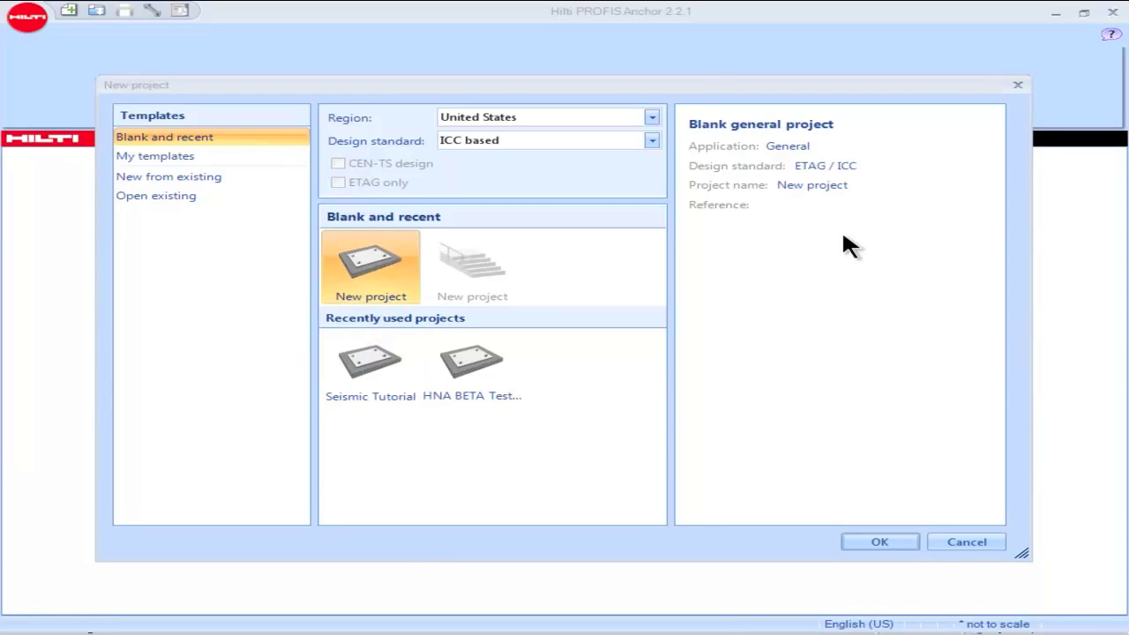
- Create a new project from the Wall Application template in My templates
left_click(253, 157)
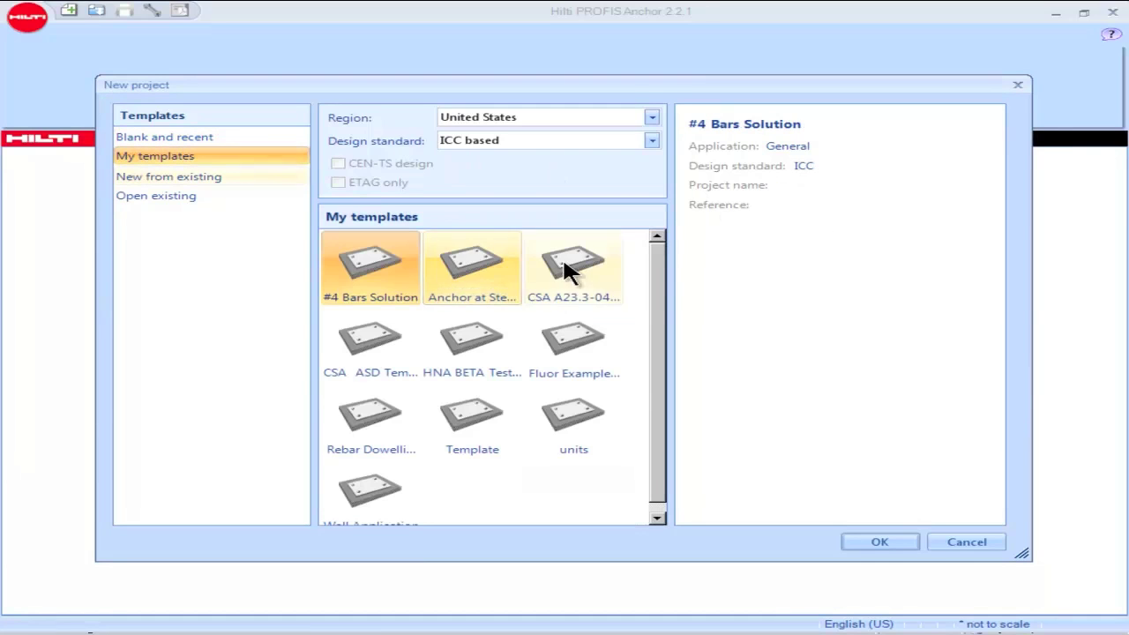
scroll(661, 368, "down", 1)
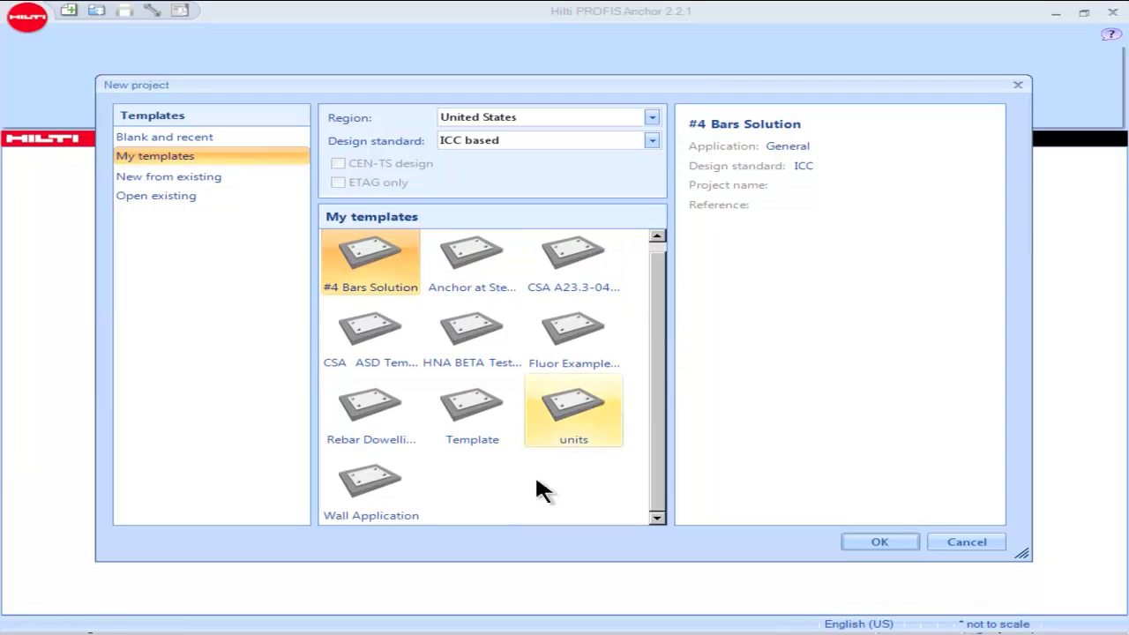
left_click(360, 488)
double_click(360, 488)
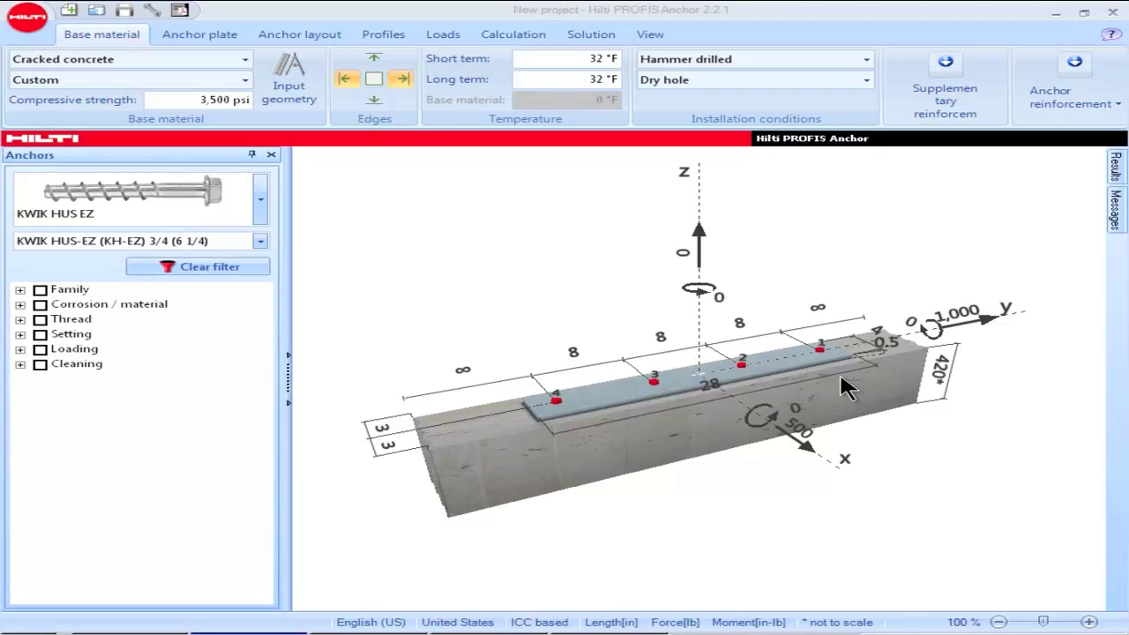
- Raise the y-direction load from 1,000 to 1,500
left_click(961, 316)
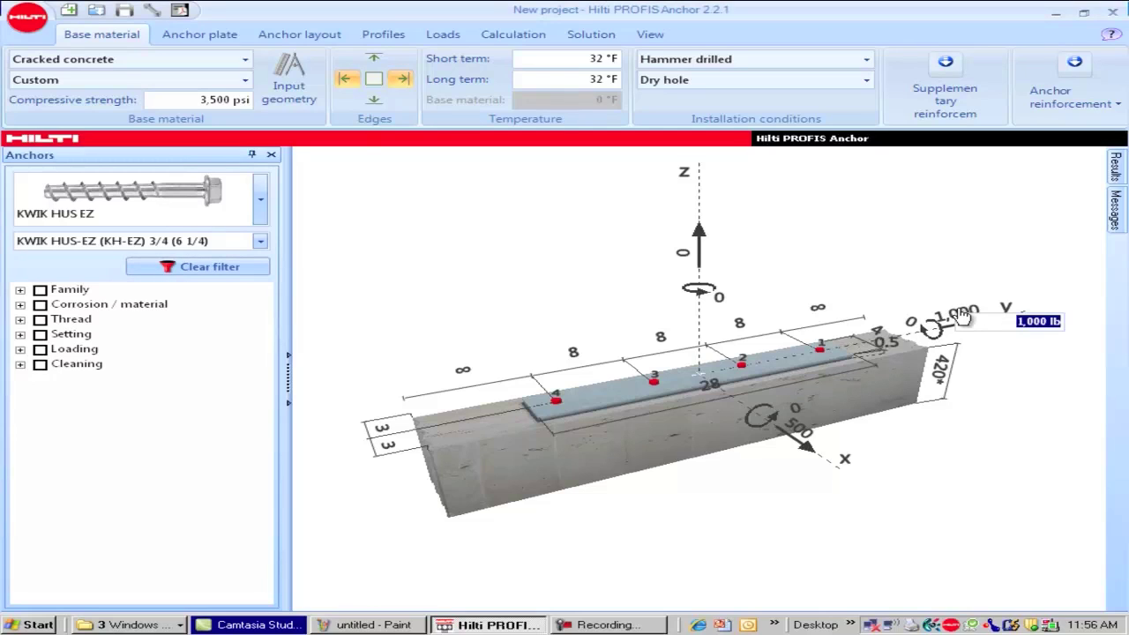
type("1500")
key("Return")
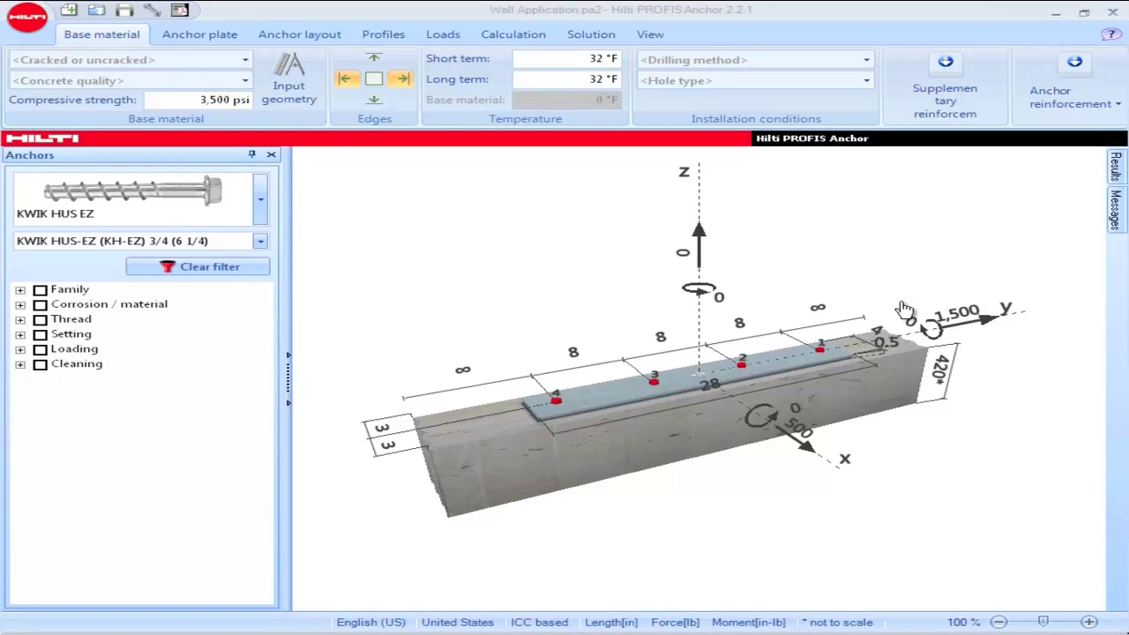
- Save the project as 'Wall Application #2.pa2' and start another new project
left_click(28, 20)
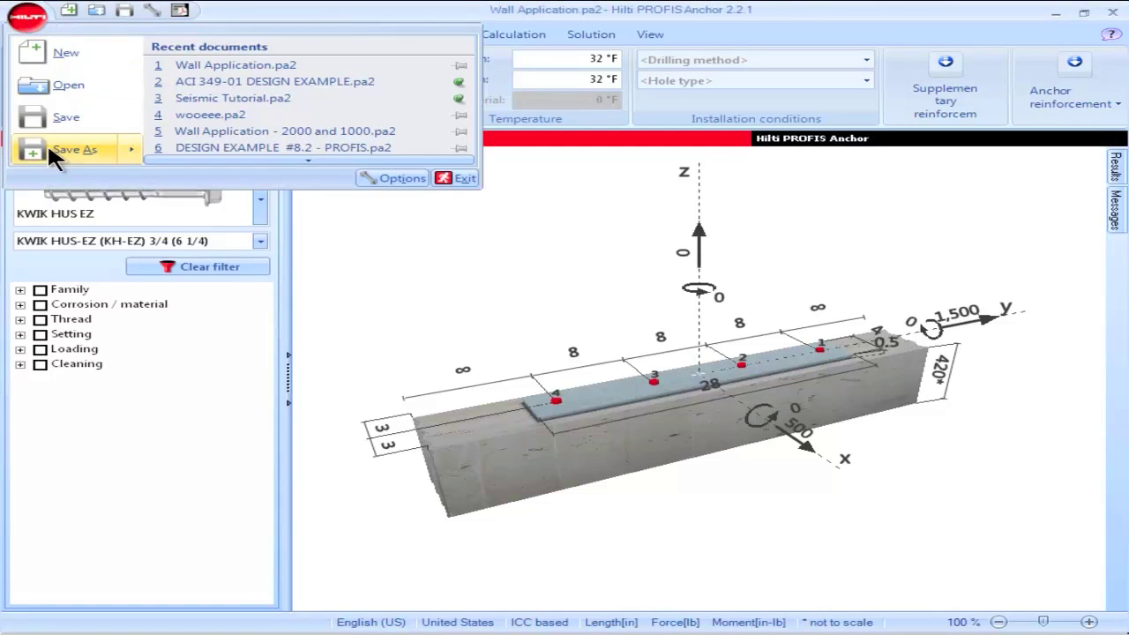
mouse_move(48, 143)
left_click(190, 69)
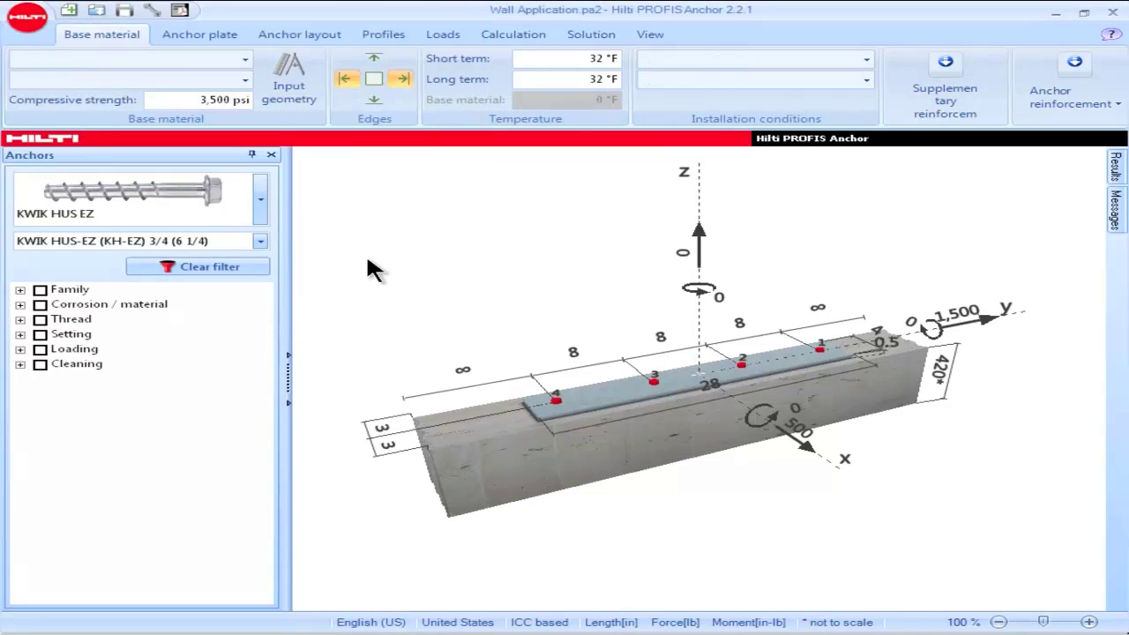
left_click(561, 399)
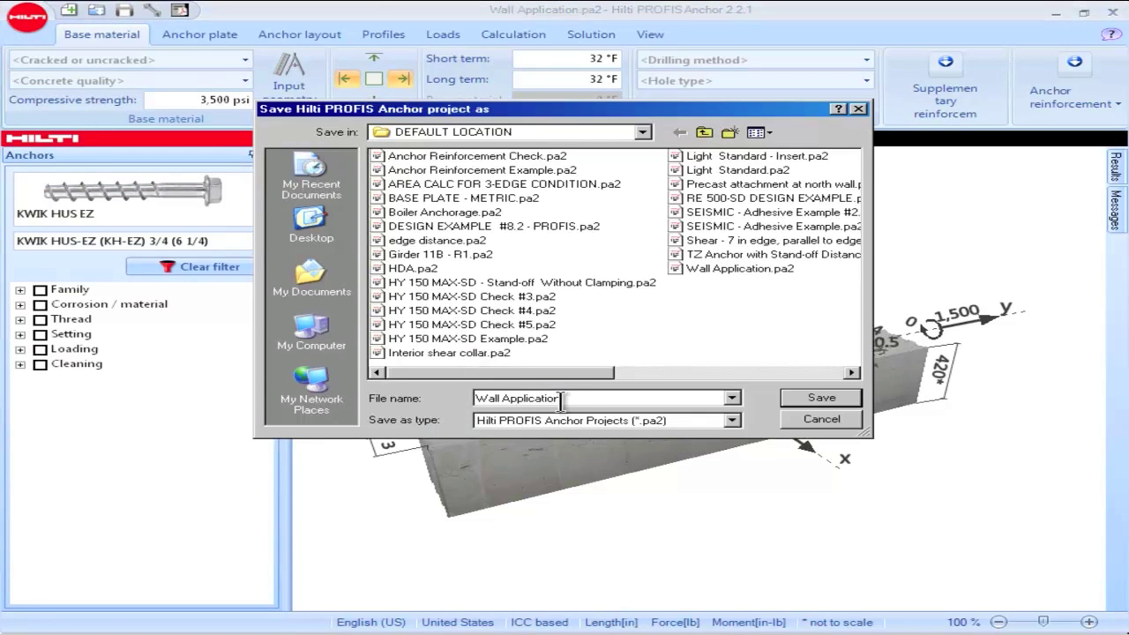
type("#2")
left_click(847, 399)
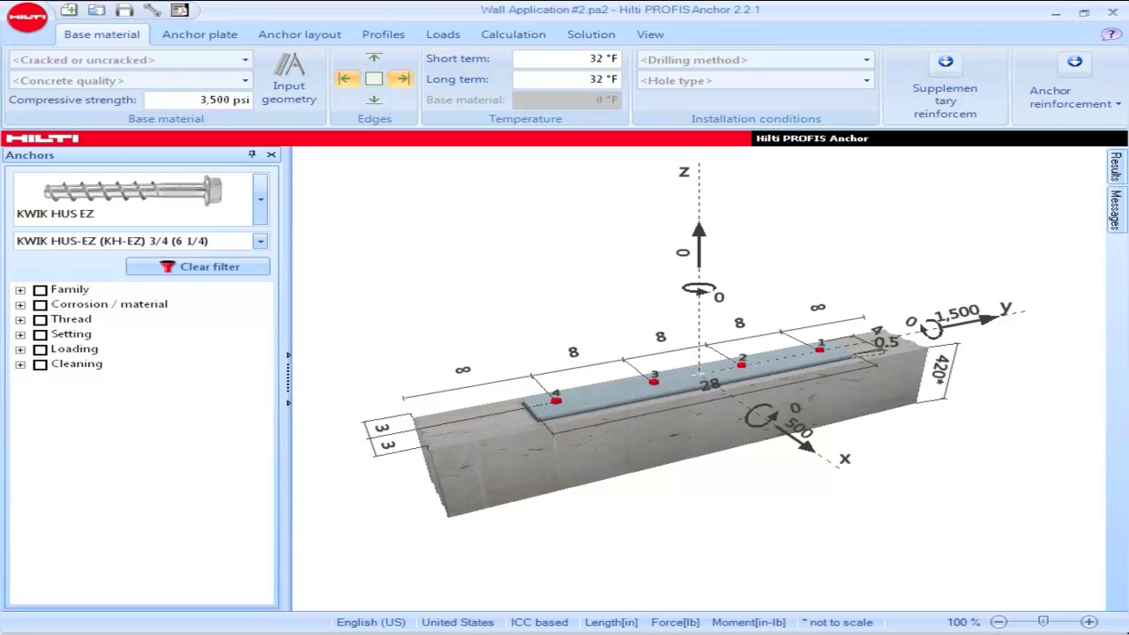
key("ctrl+n")
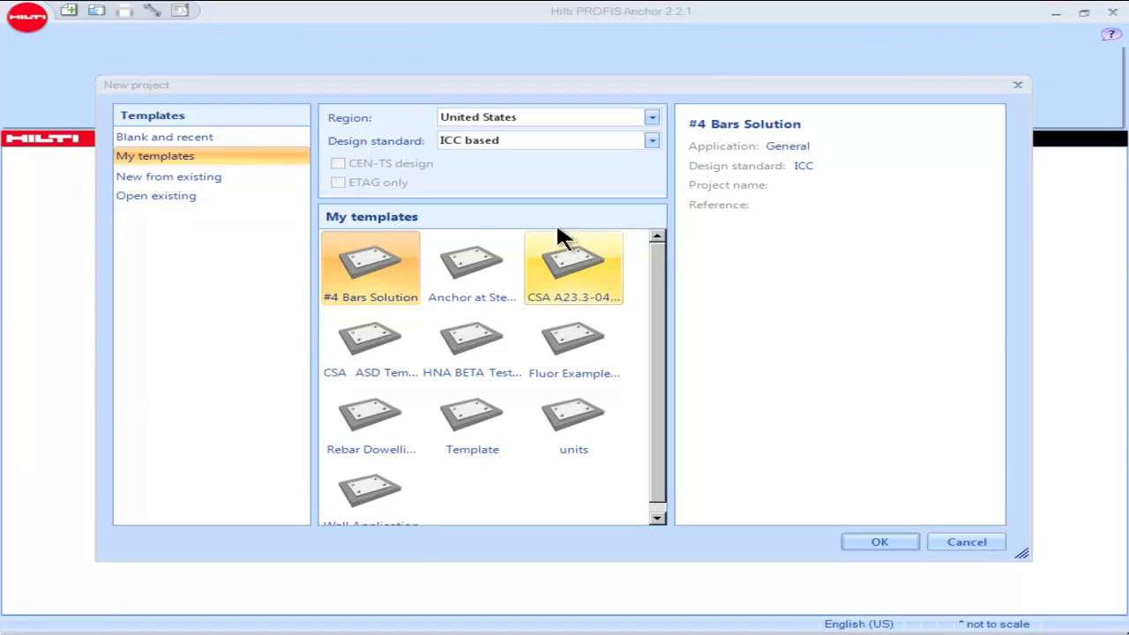
- Start a new project based on the existing file edge distance.pa2
left_click(194, 175)
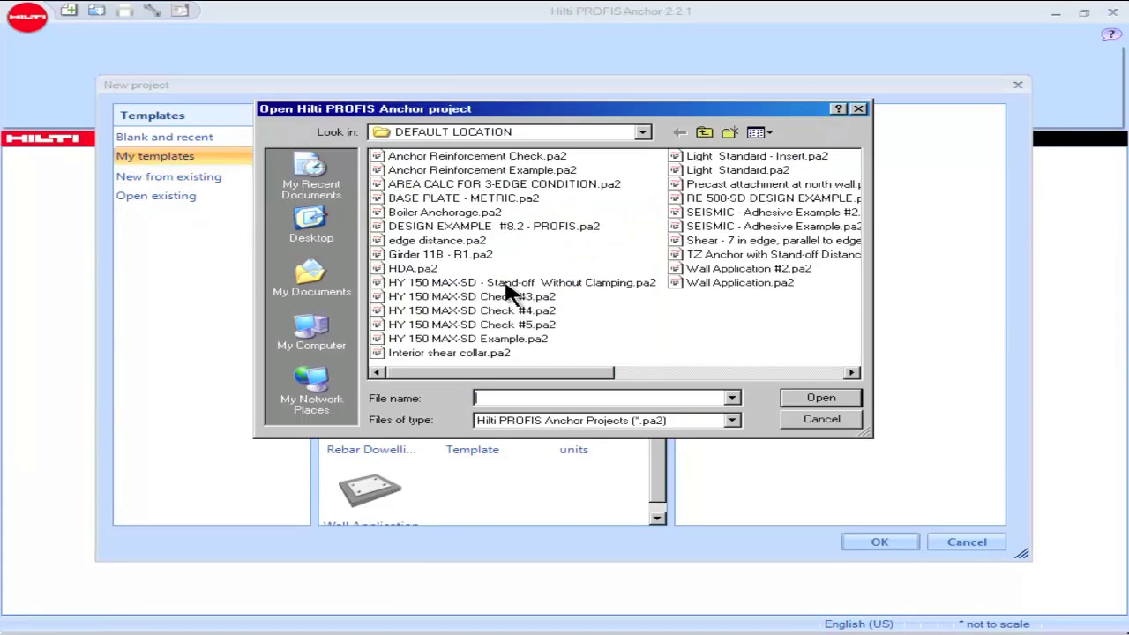
left_click(437, 243)
double_click(434, 238)
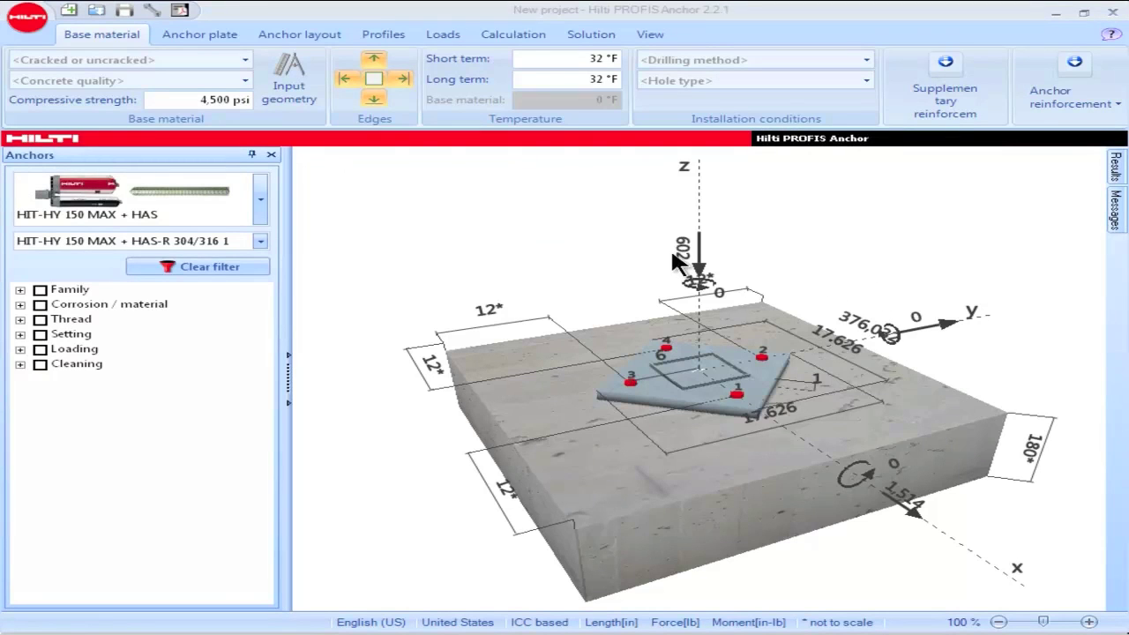
- Change the z-axis load from 602 to 1,000 and reverse it to act upward
left_click(684, 251)
type("1000")
key("Return")
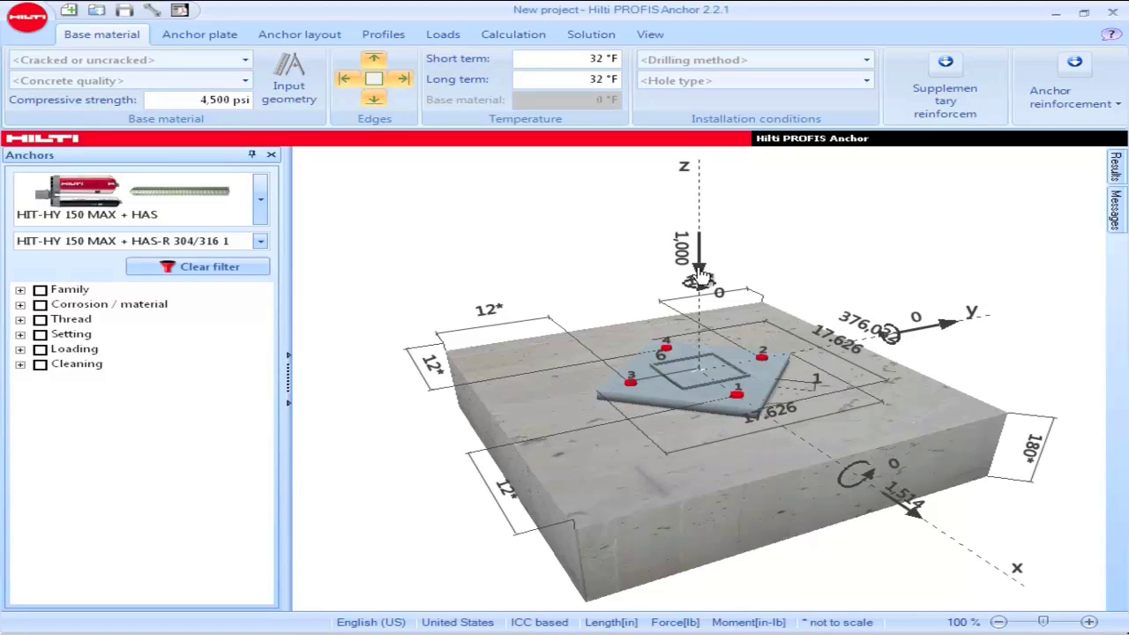
left_click(700, 276)
- Open Anchor Reinforcement Example.pa2, set its 12 edge dimension to 6, and generate the design report
left_click(34, 23)
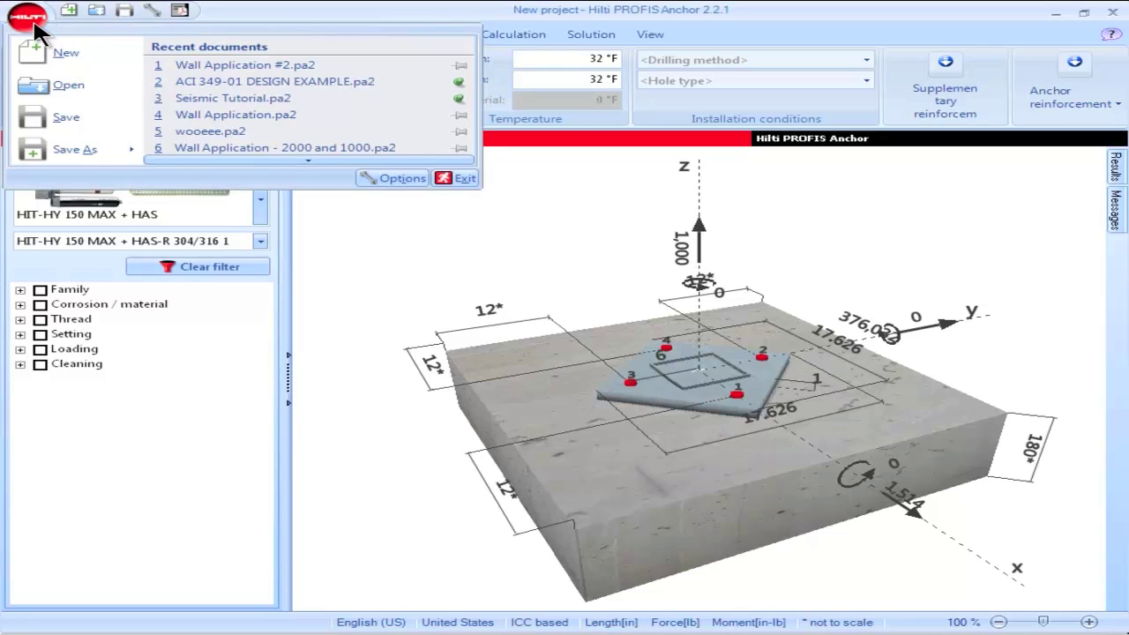
left_click(61, 150)
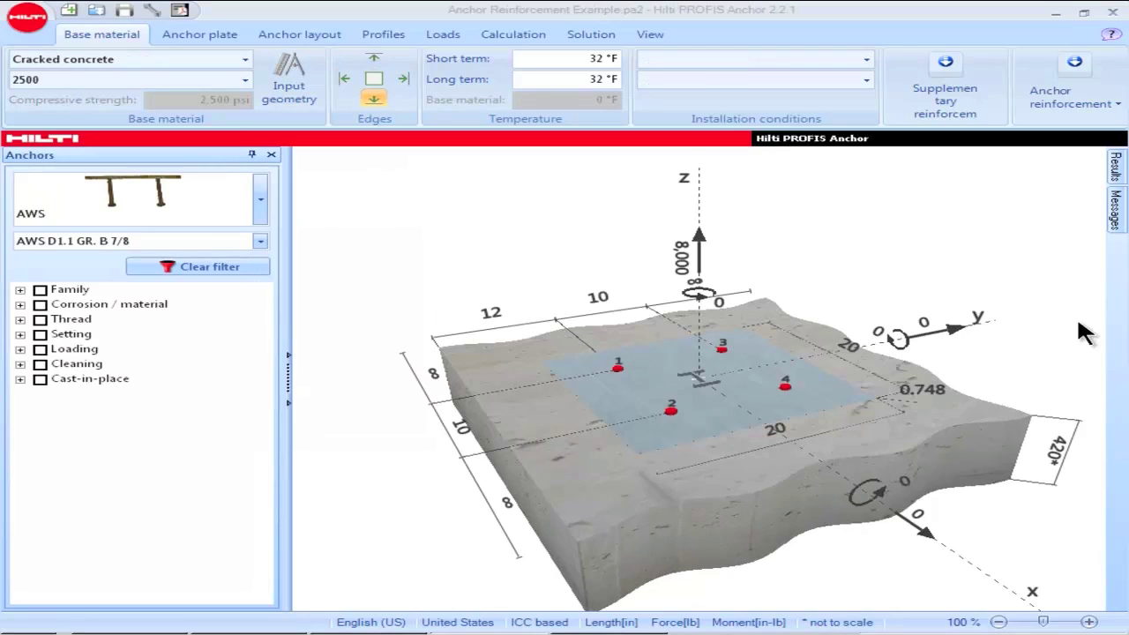
left_click(494, 316)
type("6")
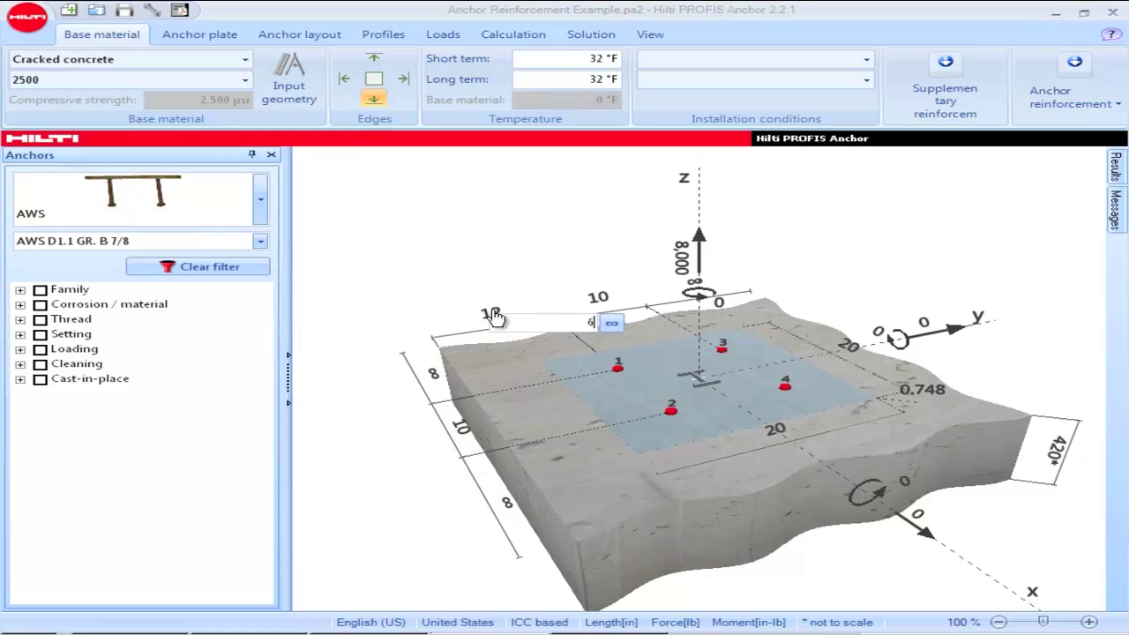
key("Return")
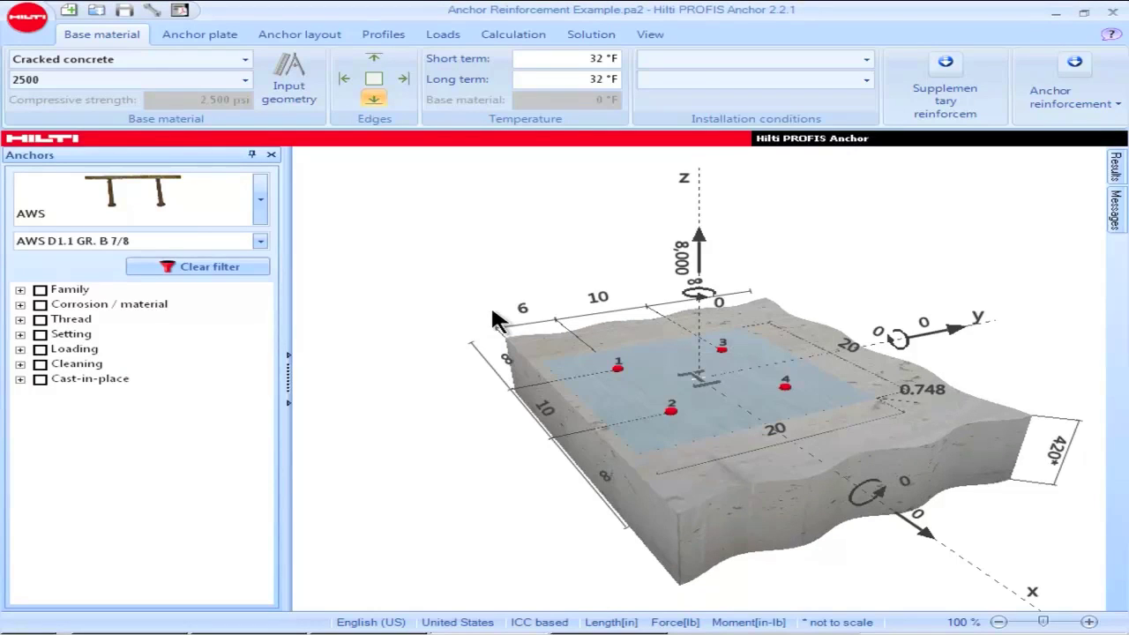
left_click(180, 11)
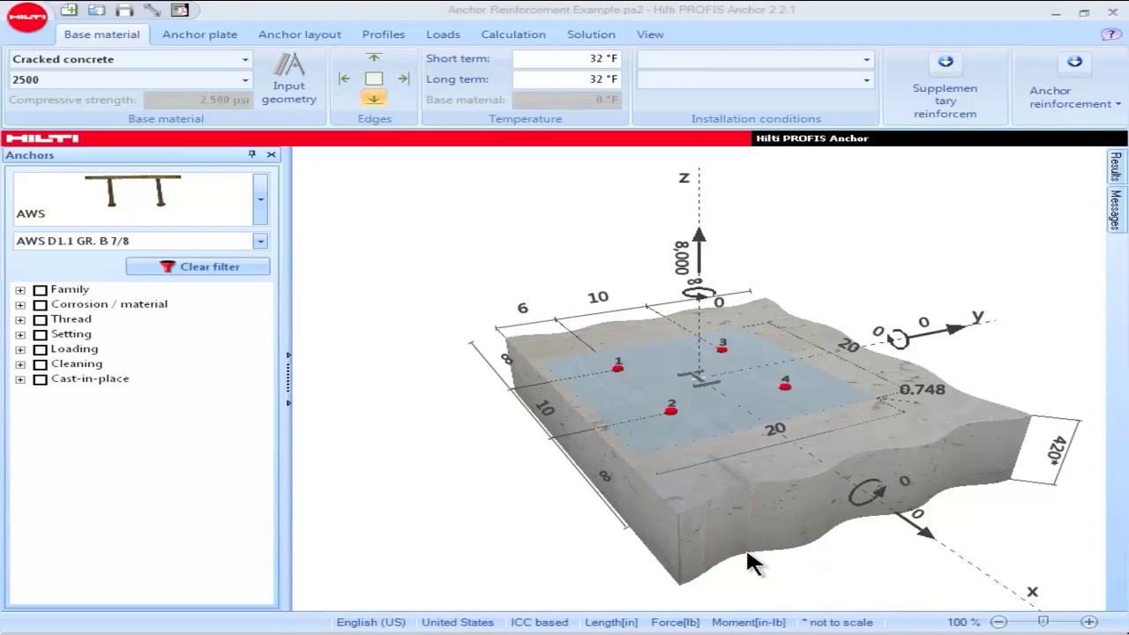
- Enter 1000 as the factored shear force in the x direction
left_click(441, 40)
left_click(377, 80)
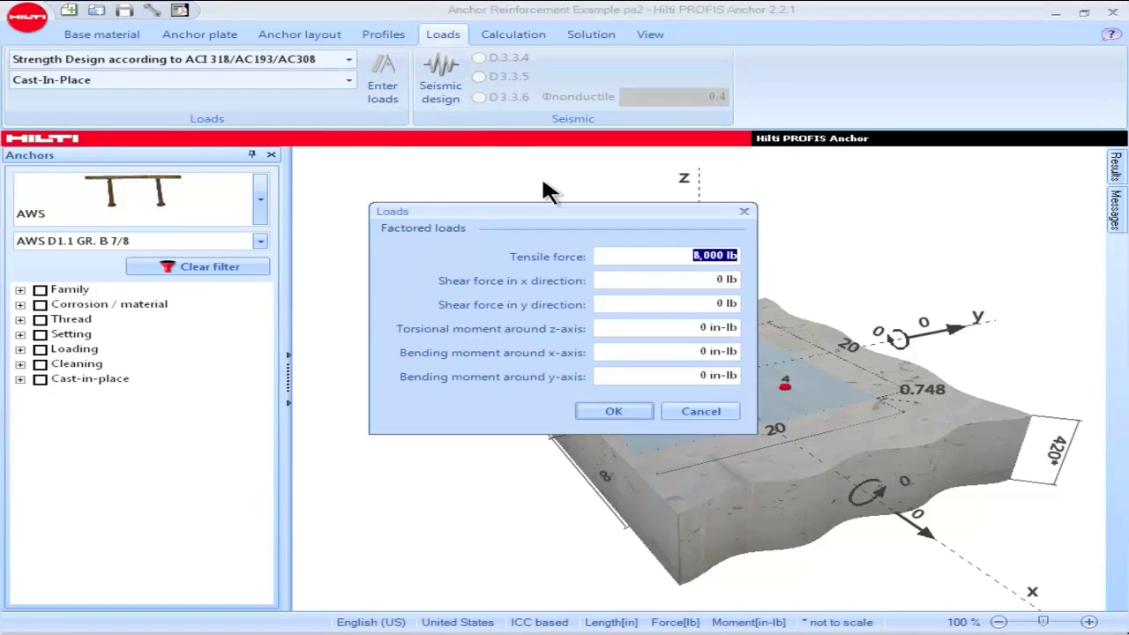
left_click(741, 279)
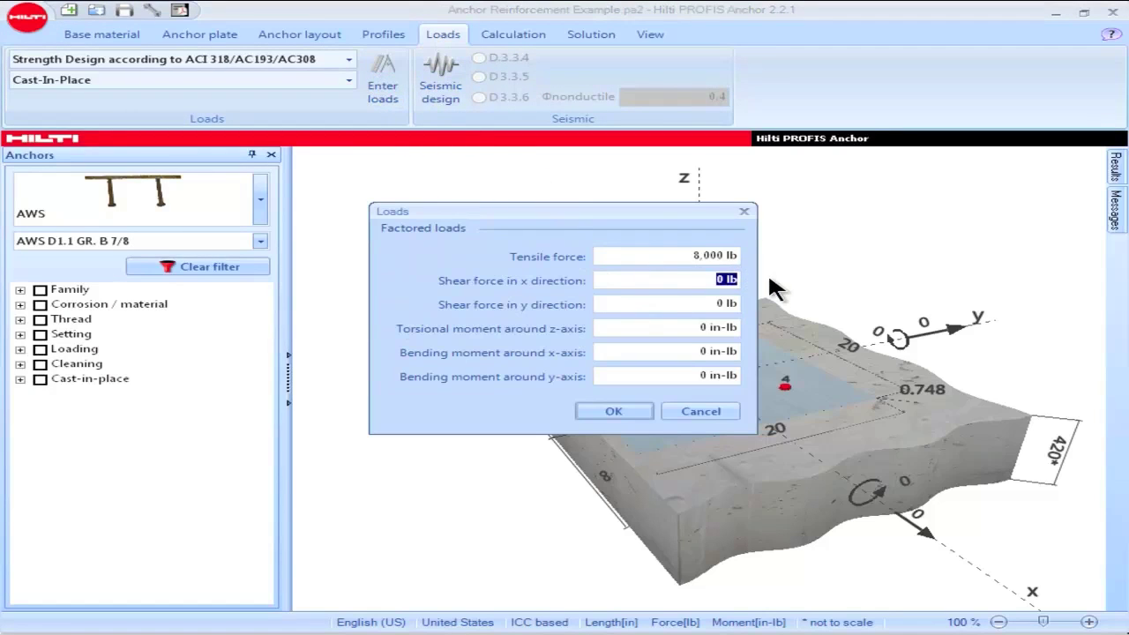
type("1000")
left_click(608, 408)
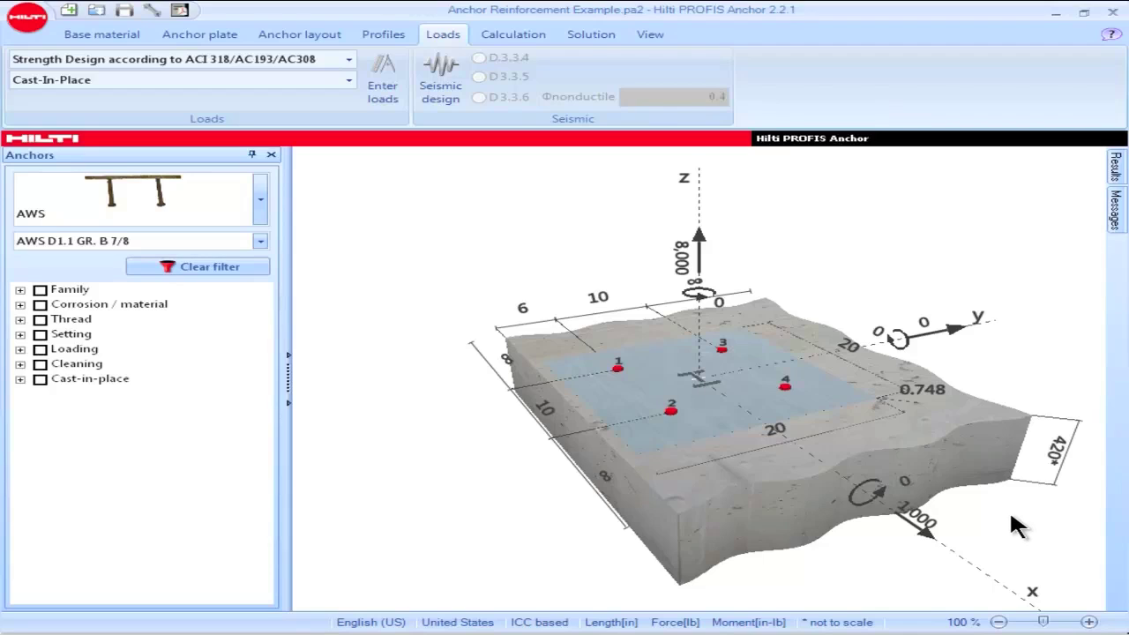
- Set the y-axis shear load to -1000 in the 3D view
left_click(922, 326)
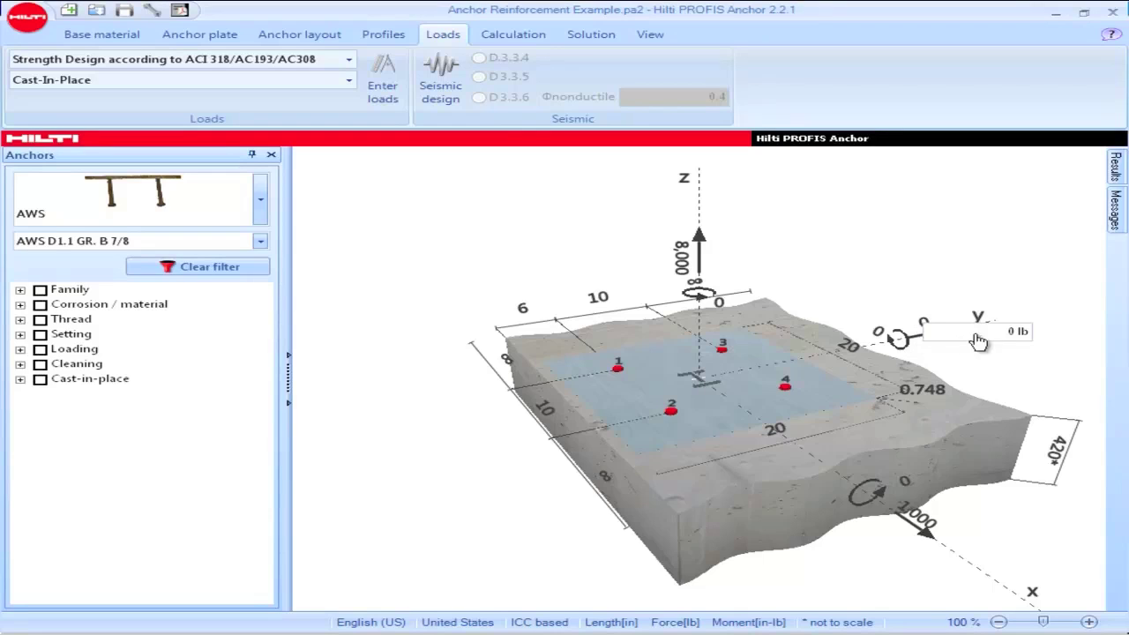
left_click_drag(978, 333, 1048, 338)
type("-1000")
key("Return")
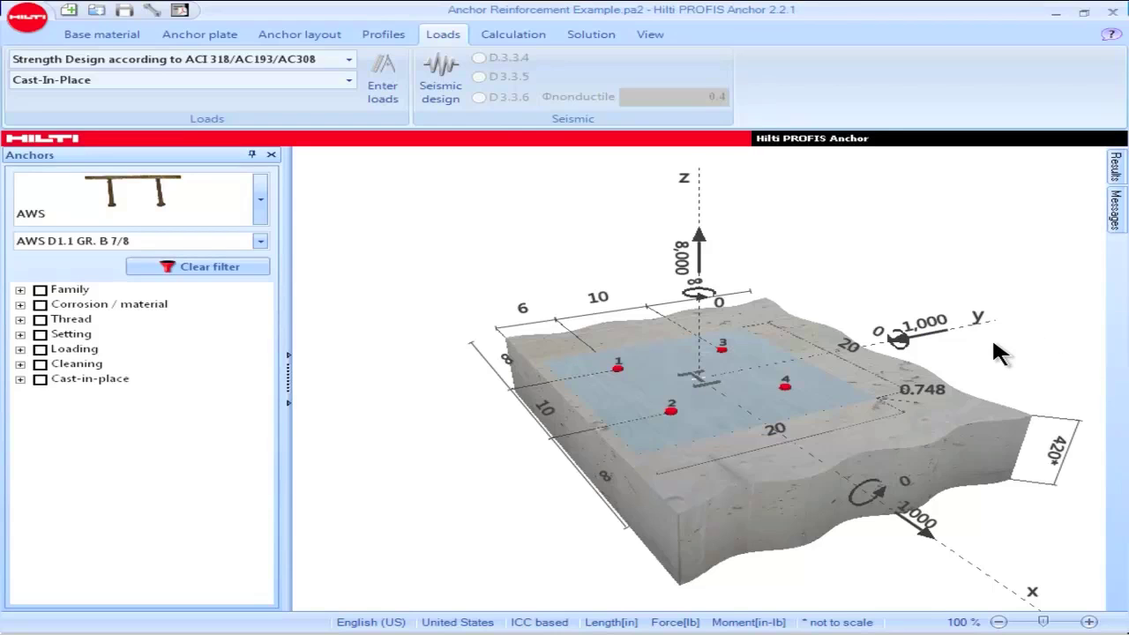
scroll(992, 335, "up", 1)
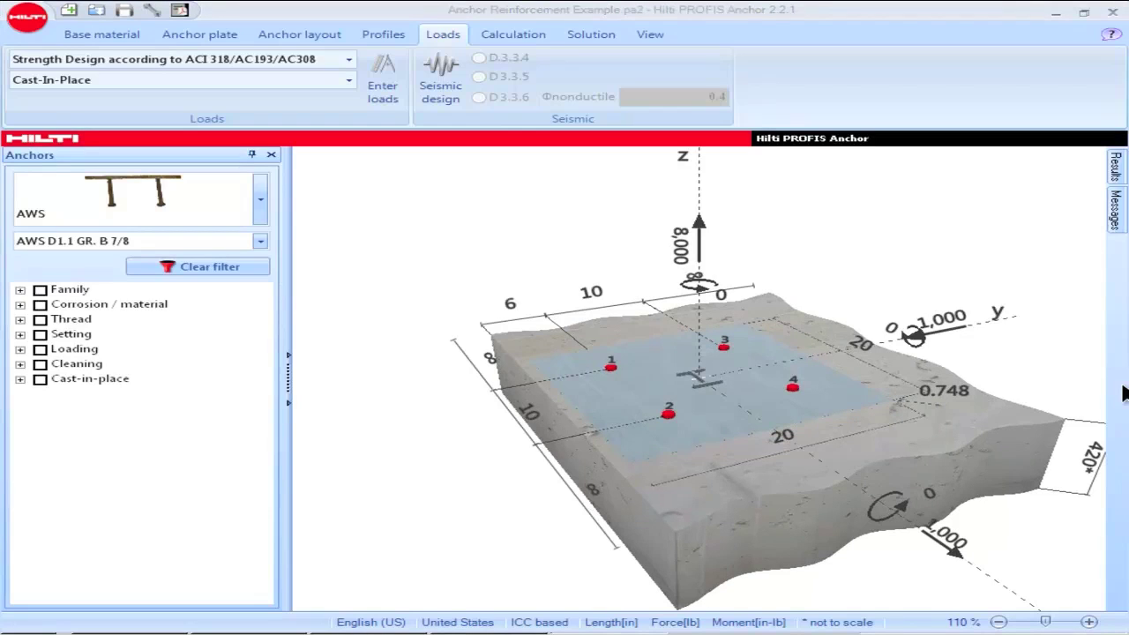
- Minimize the ribbon, then pan and tilt the baseplate model to a more top-down view
double_click(445, 39)
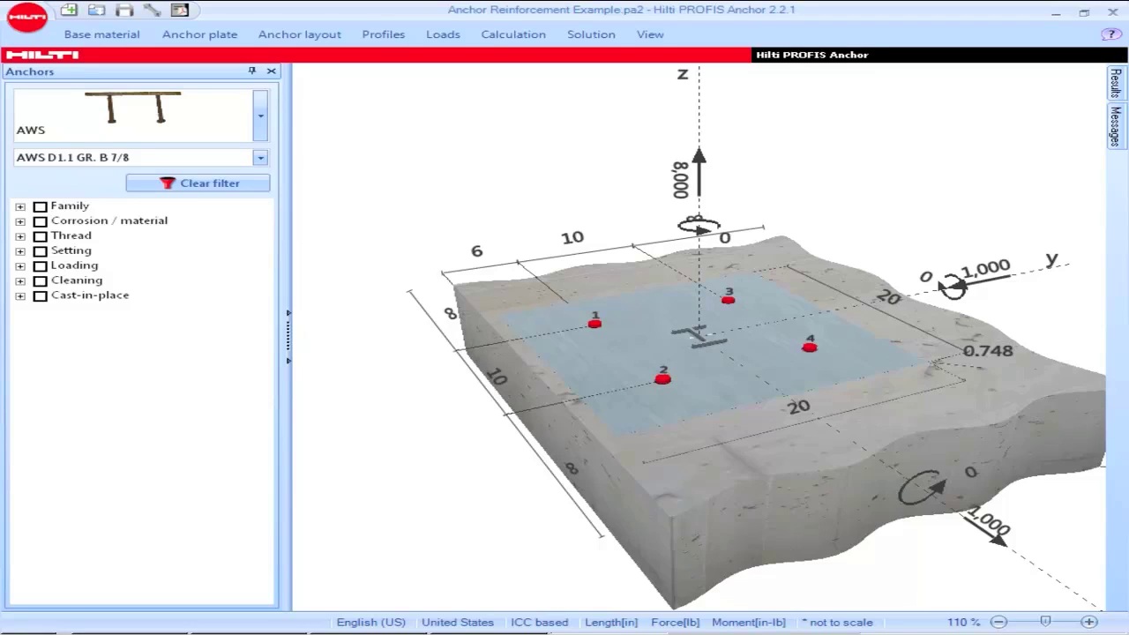
scroll(697, 335, "down", 1)
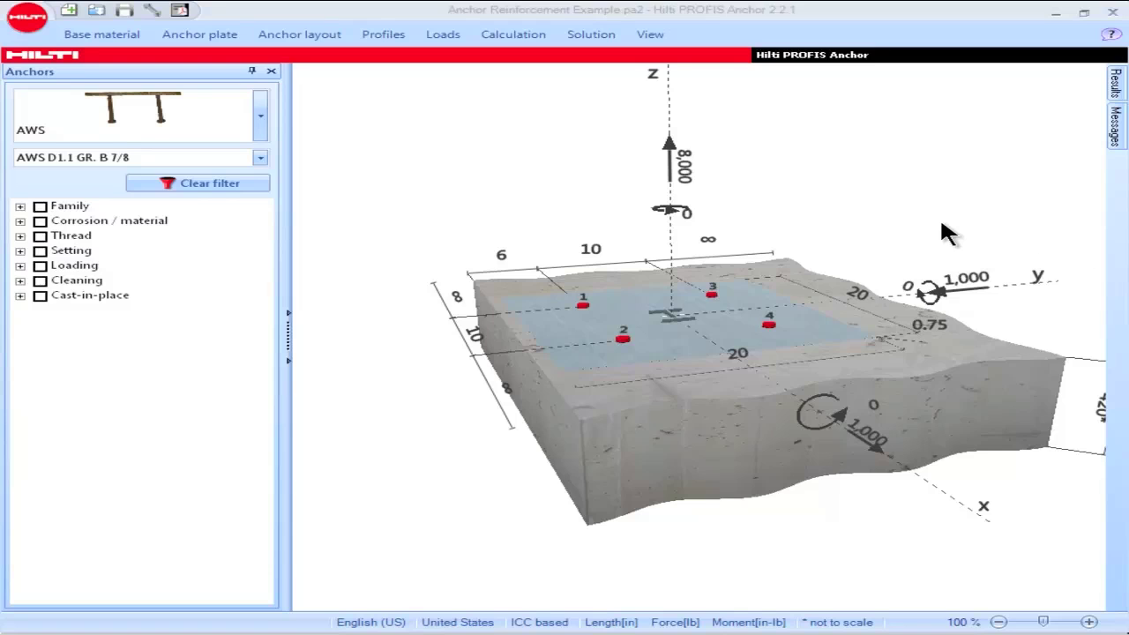
left_click(926, 249)
left_click_drag(917, 265, 882, 285)
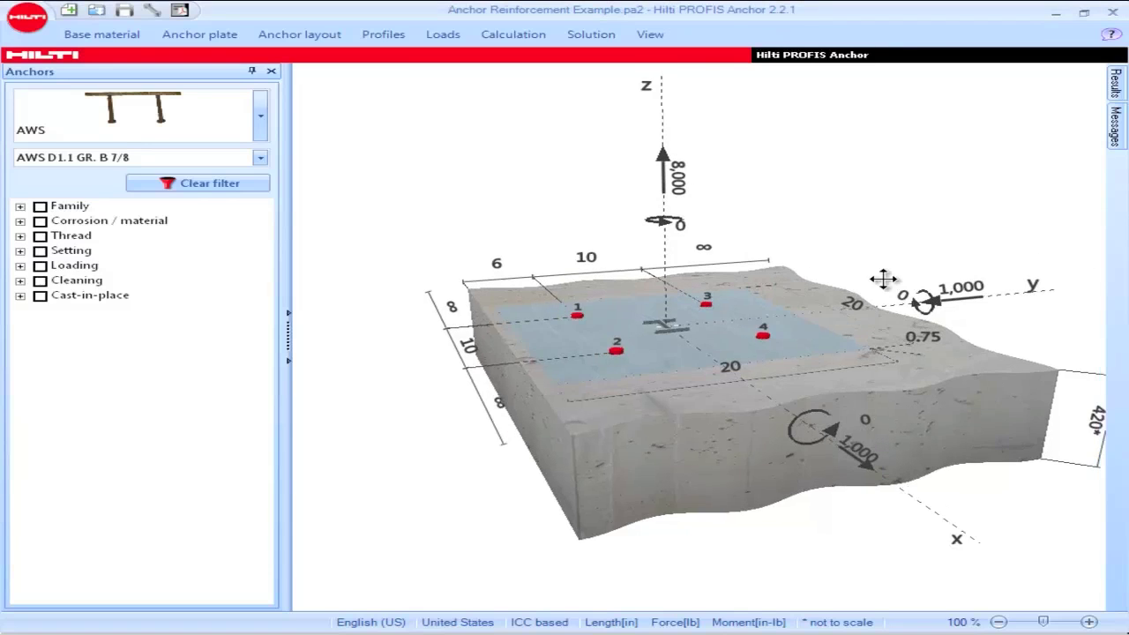
left_click_drag(774, 310, 493, 247)
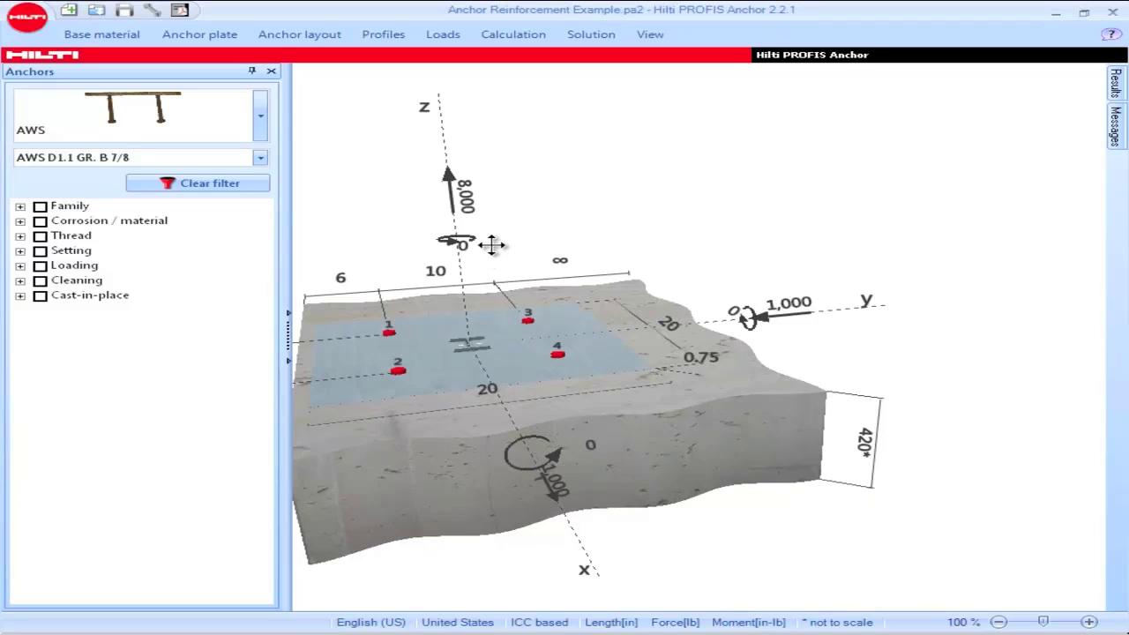
left_click_drag(592, 231, 799, 244)
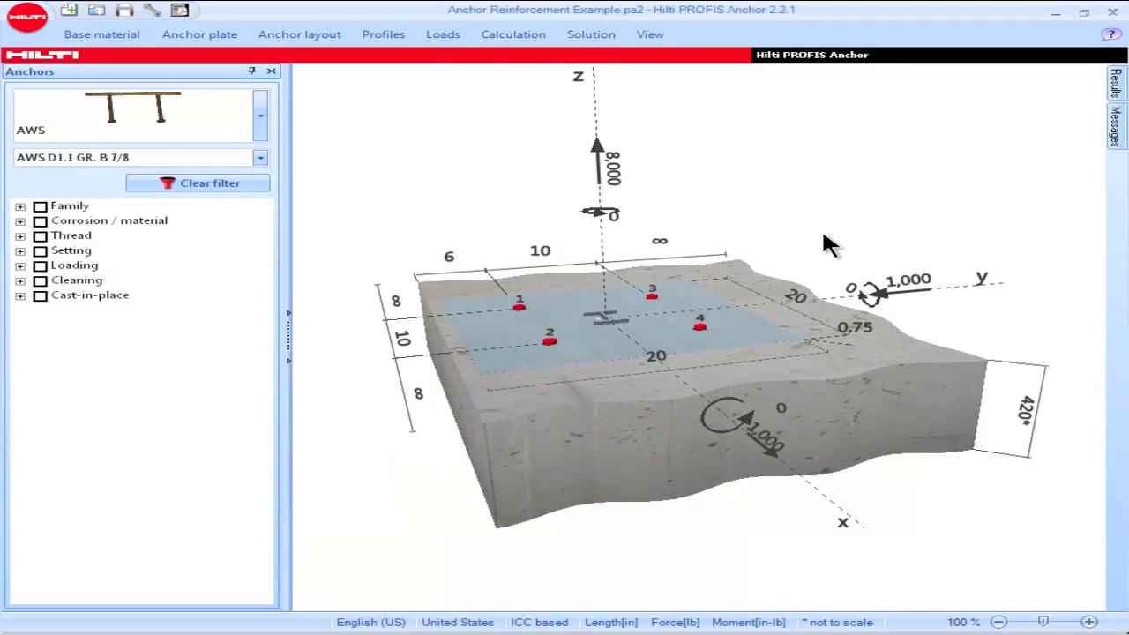
left_click_drag(818, 244, 749, 233)
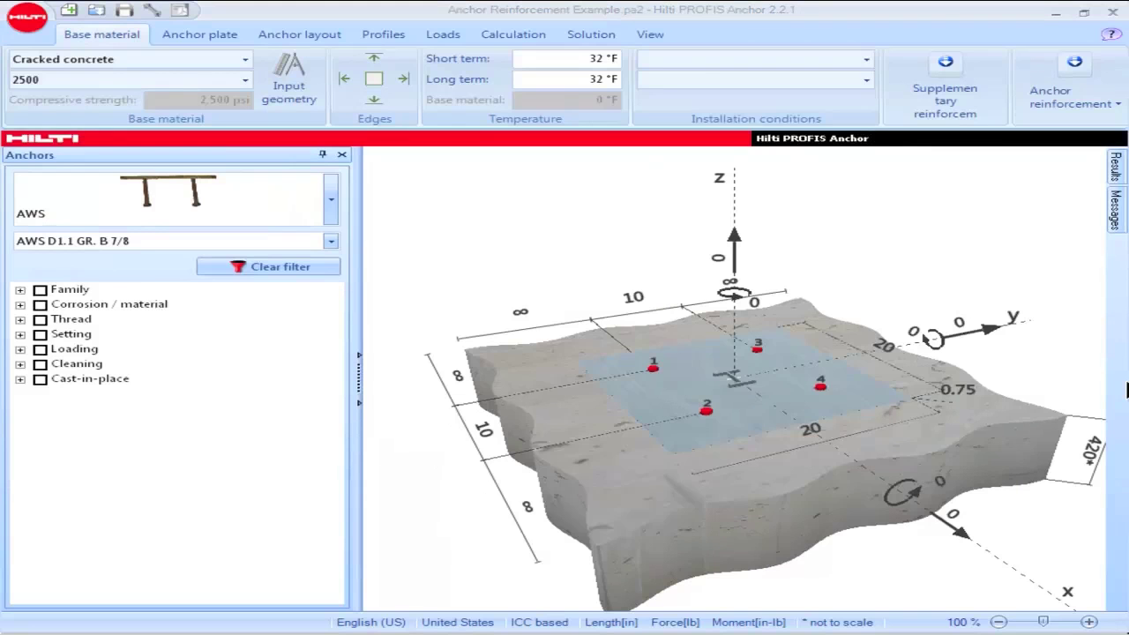
- Show the View ribbon tab with rotation, zoom, pane and designation settings
left_click(652, 34)
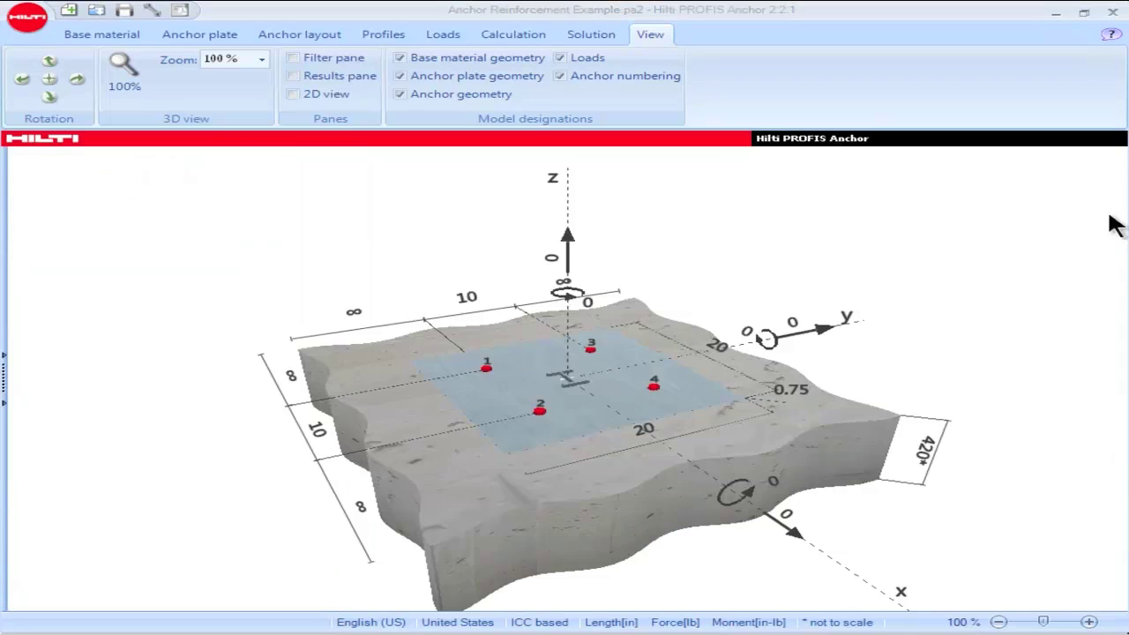
- Re-enable the Filter pane and switch anchors to Heavy Hex Head ASTM F 1554 GR. 55 1 1/8
left_click(295, 60)
left_click(293, 56)
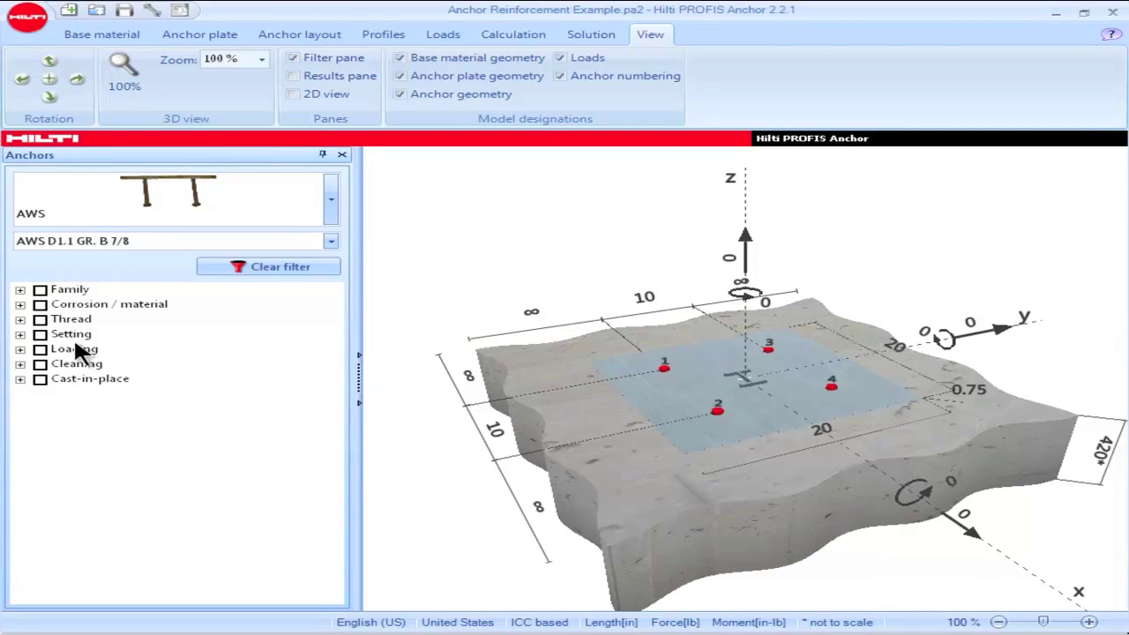
left_click(328, 211)
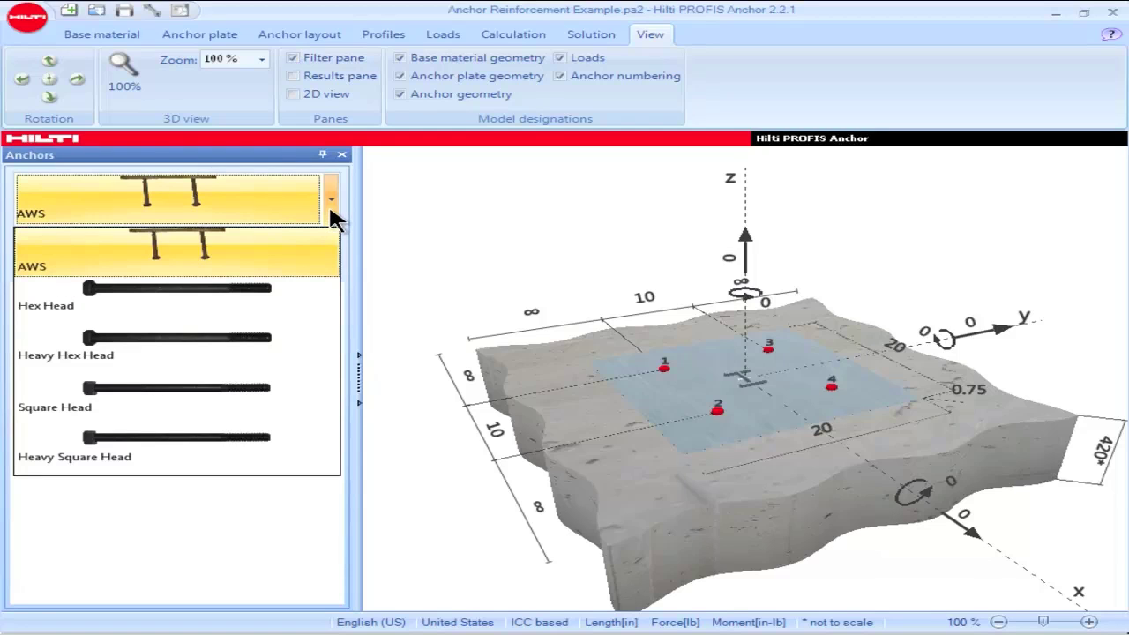
left_click(231, 341)
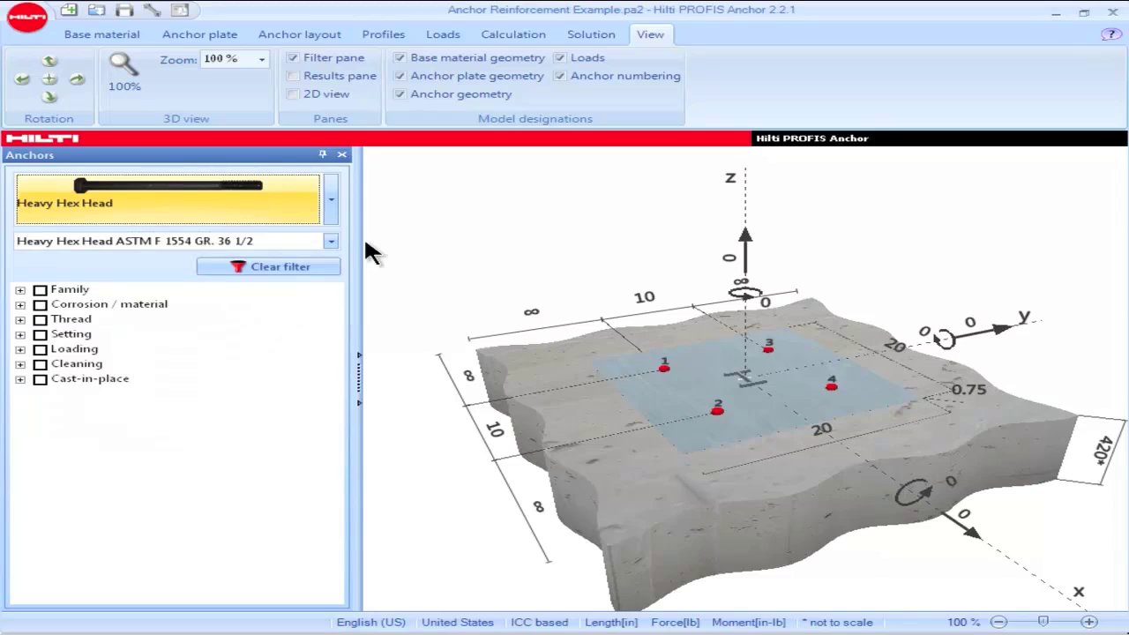
left_click(330, 241)
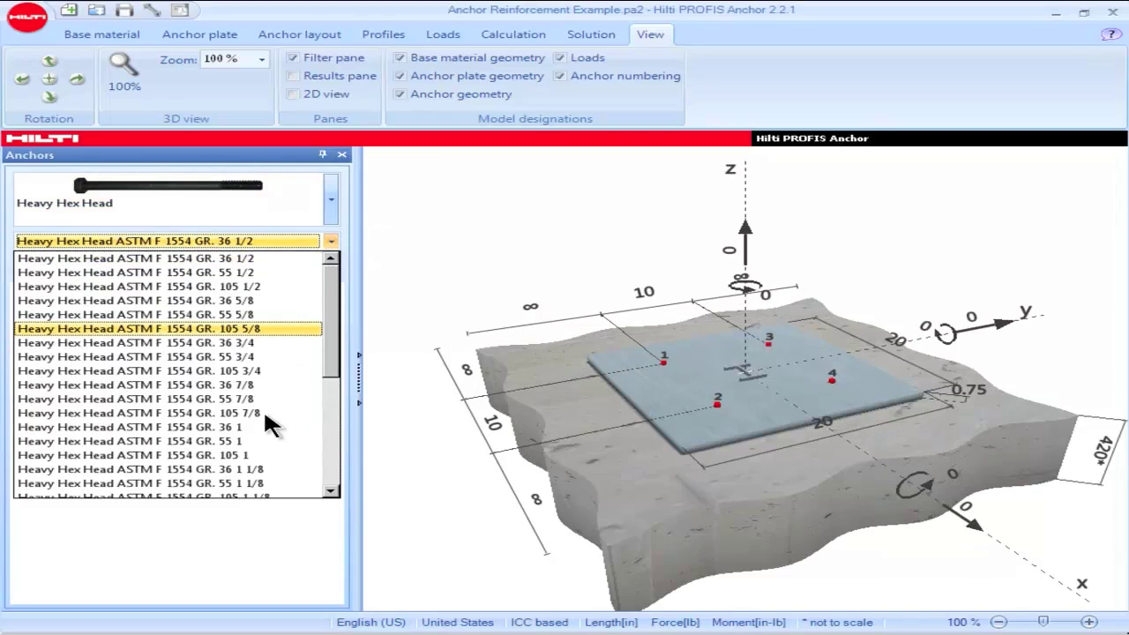
left_click(227, 479)
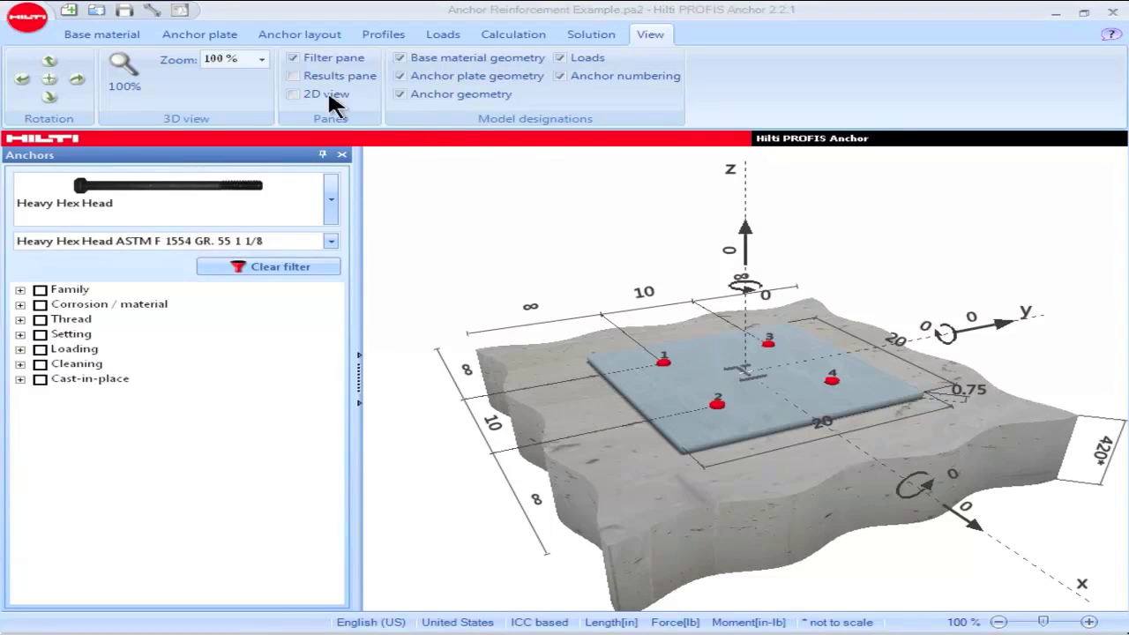
- Show the Results pane, toggle the 2D views on and off, then auto-hide Results and Messages
left_click(296, 75)
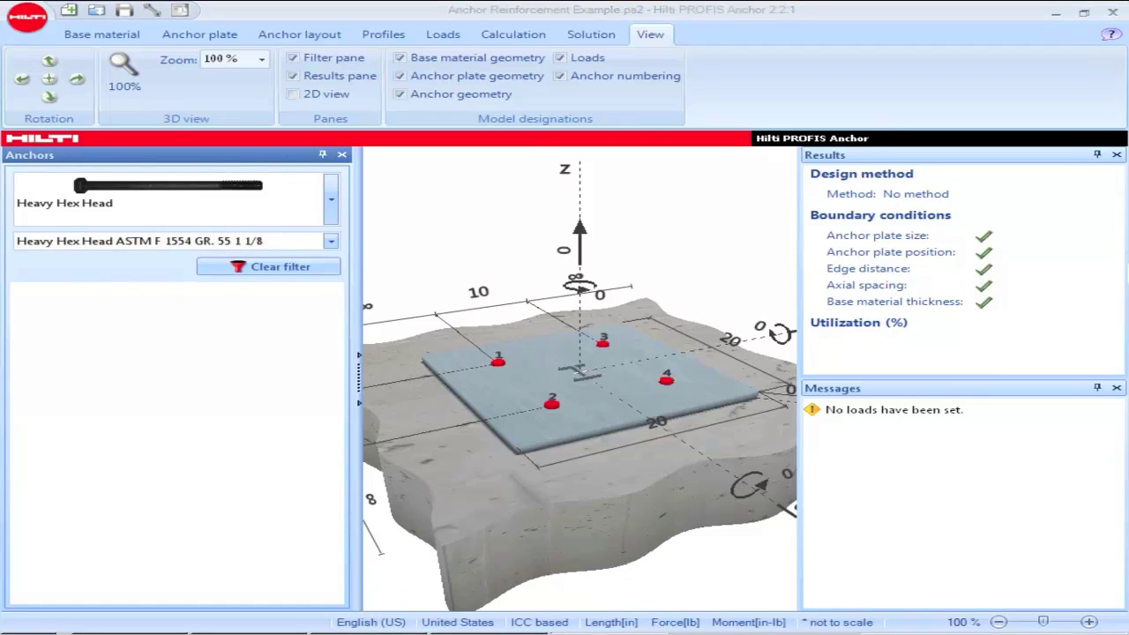
left_click(292, 94)
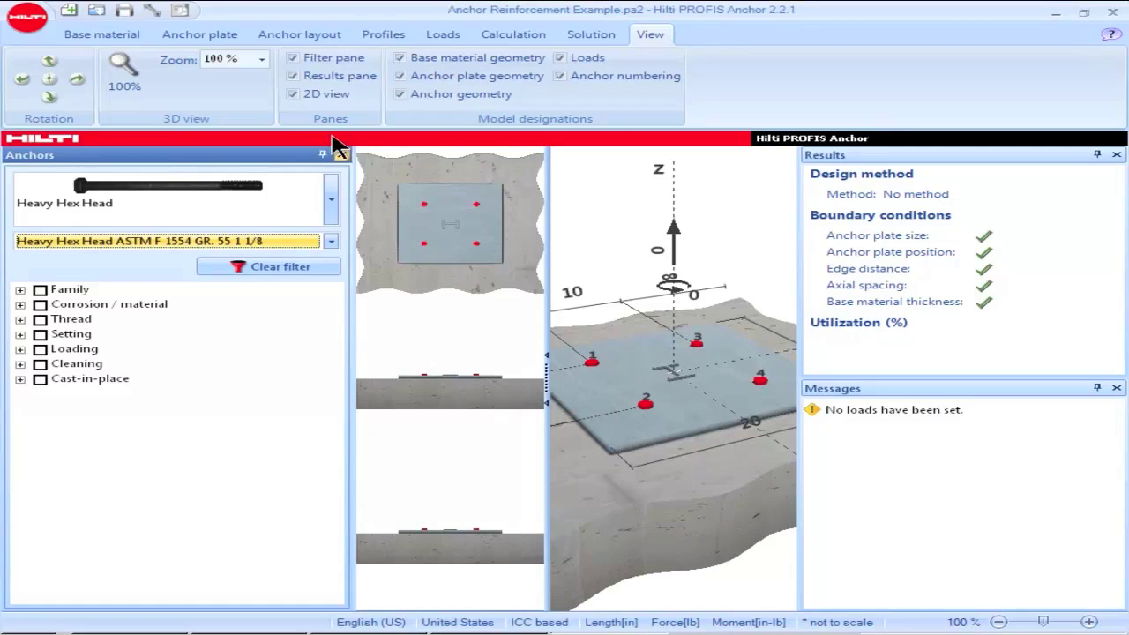
left_click(292, 93)
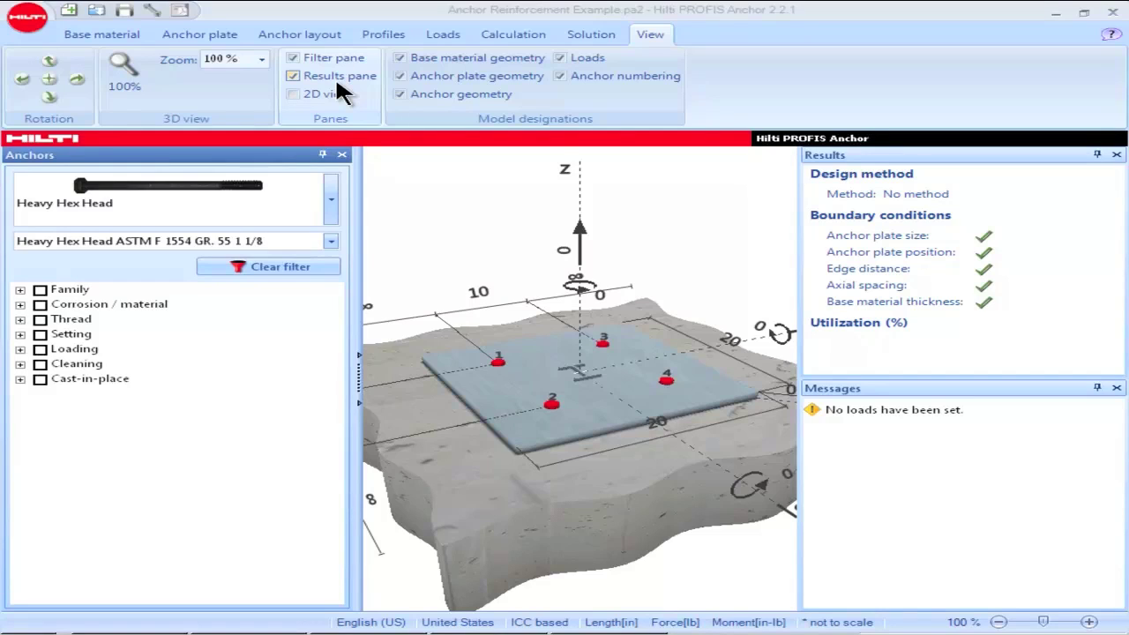
left_click(1096, 155)
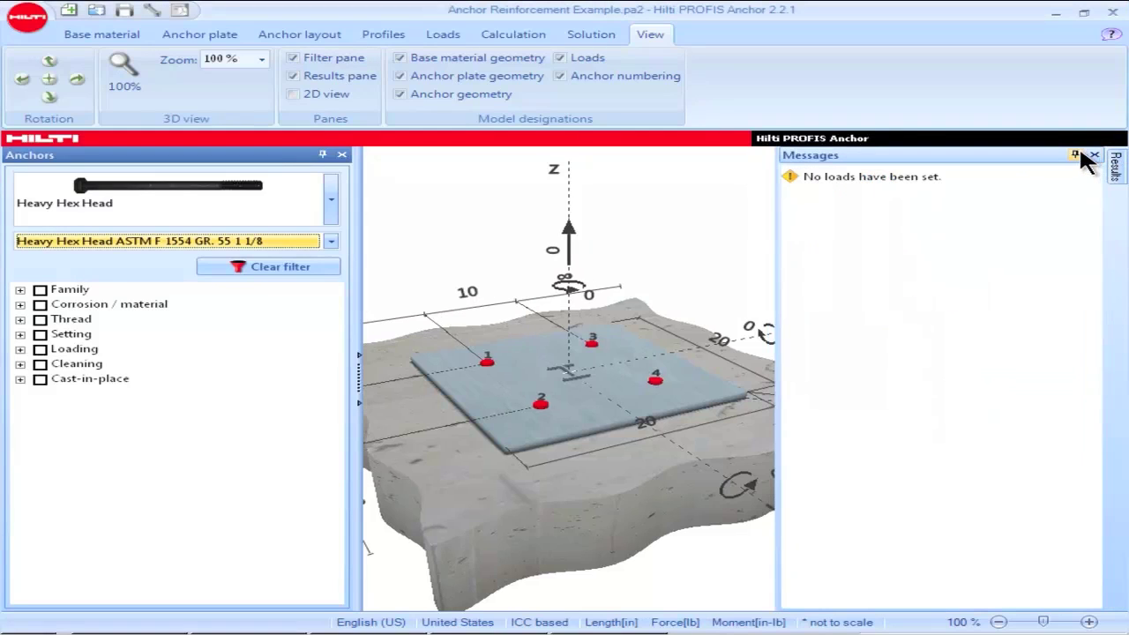
left_click(1075, 155)
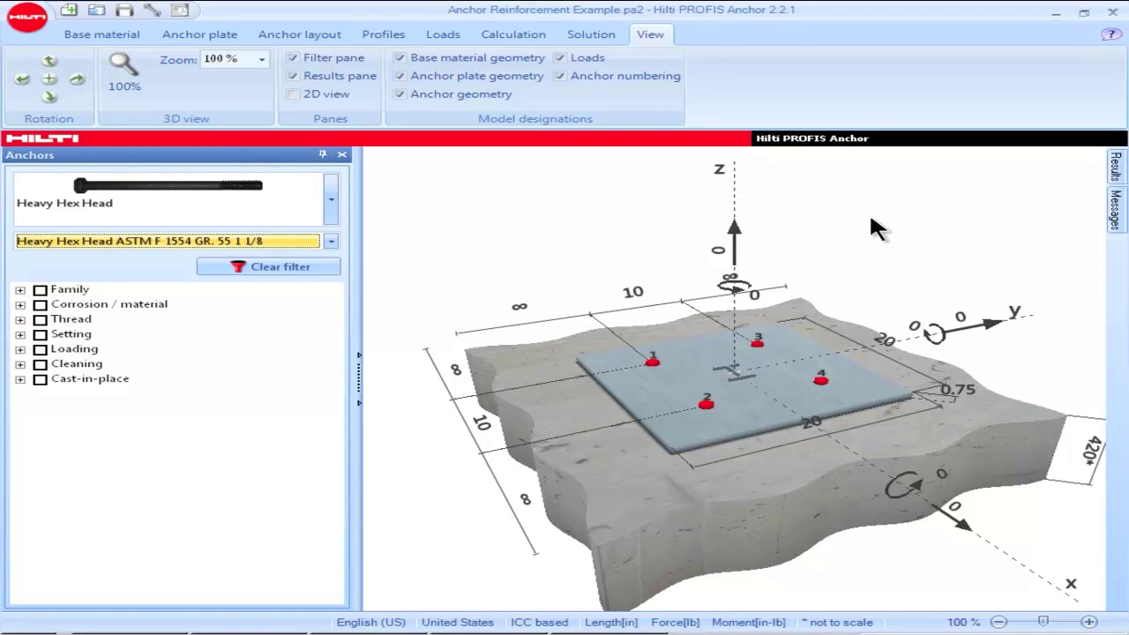
- Open the DESIGN EXAMPLE #8.2A - PROFIS.pa2 project from the application menu
mouse_move(1117, 176)
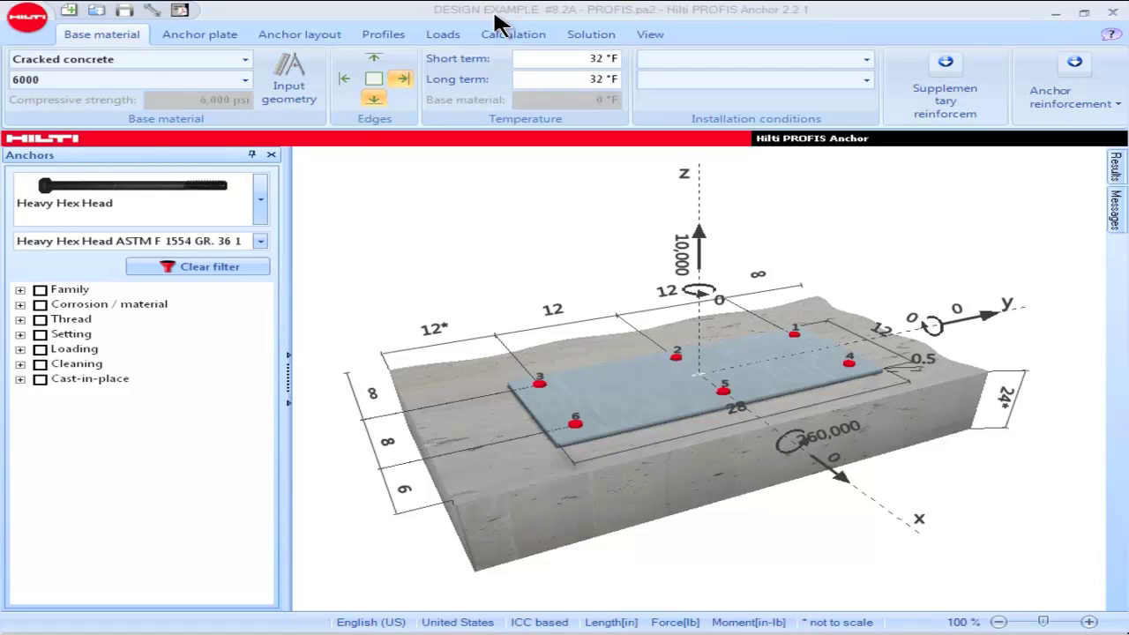
- Set the vertical tension load to 8000 lb and the 12* edge distance to 6 in
left_click(680, 255)
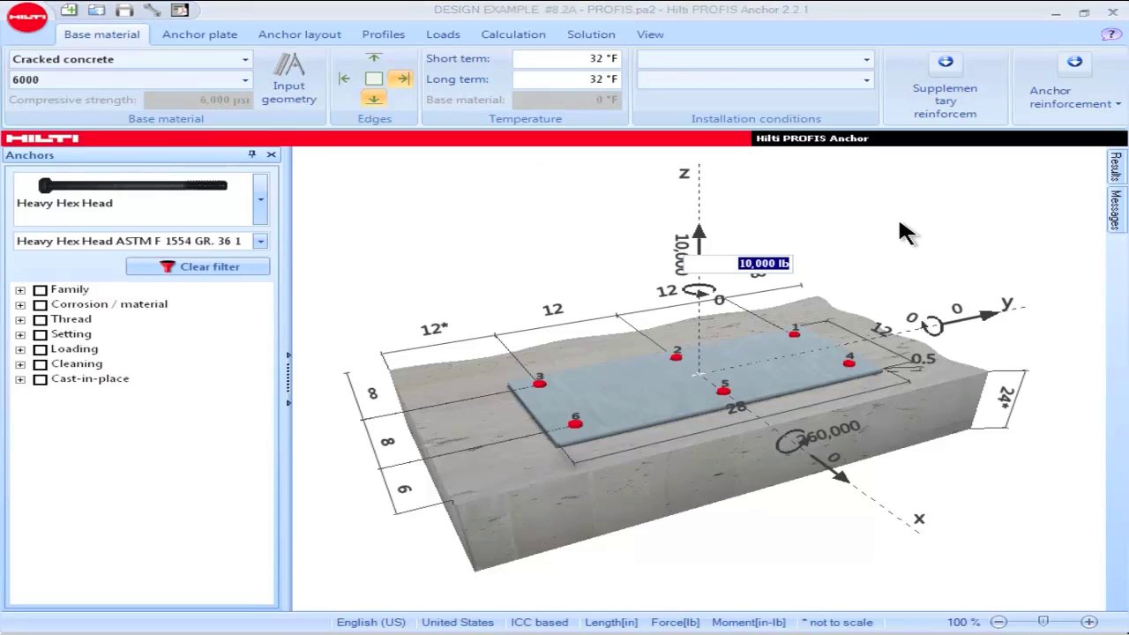
type("800")
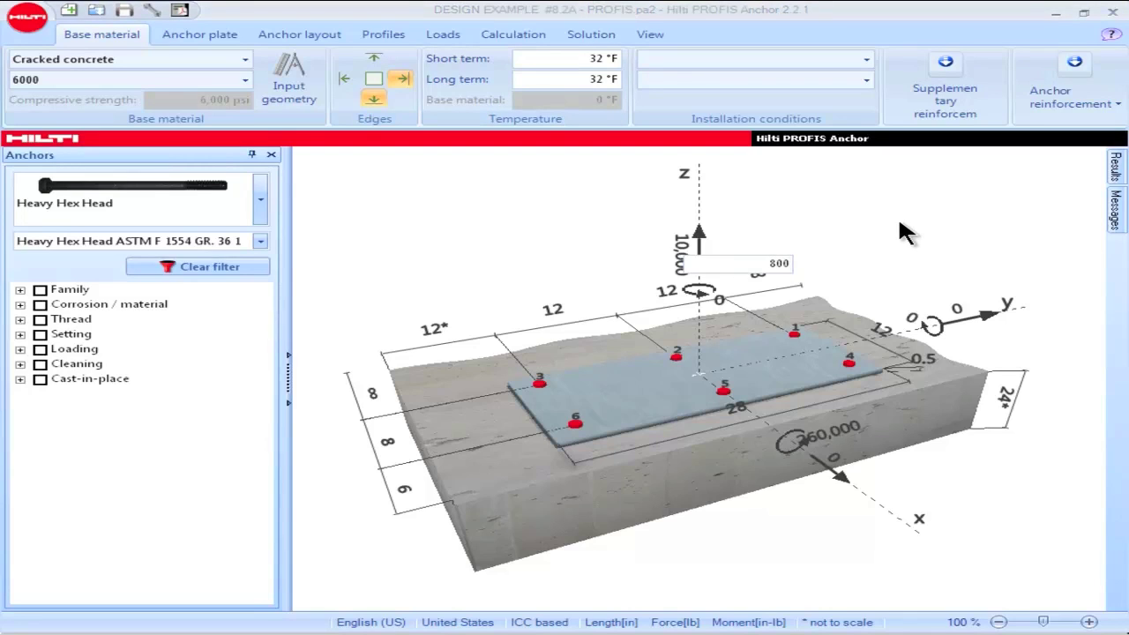
type("0")
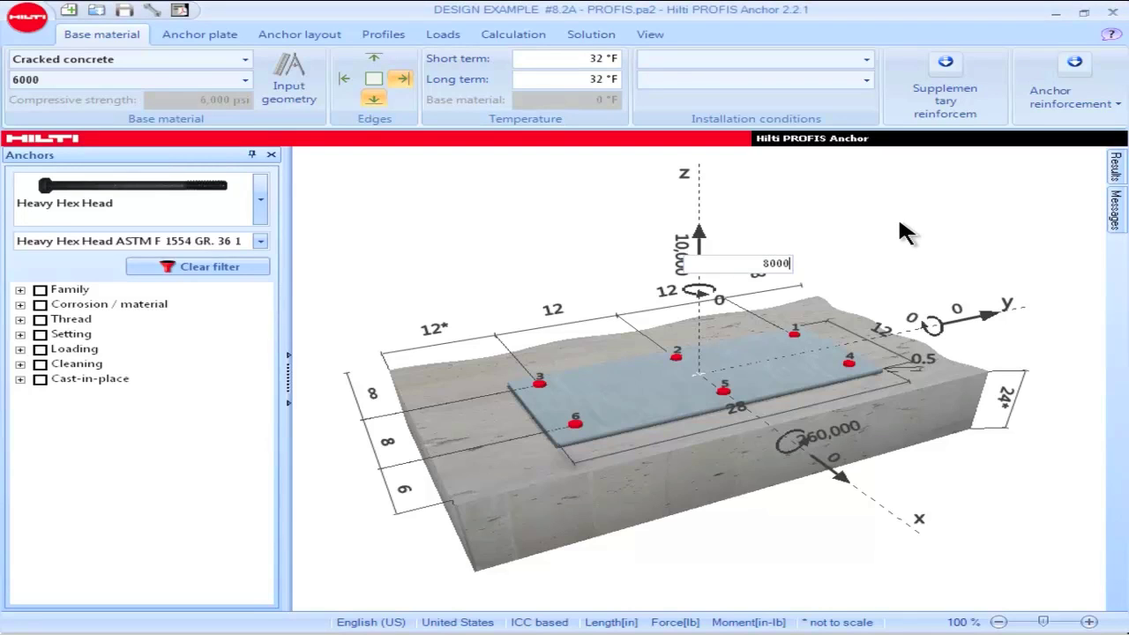
key("Return")
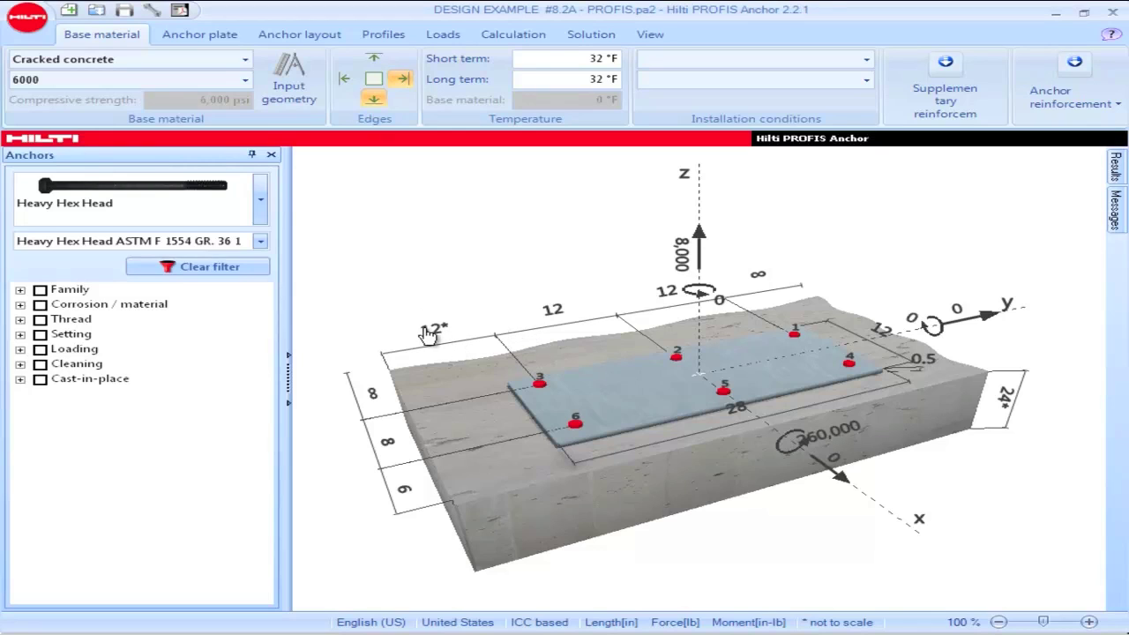
left_click(432, 333)
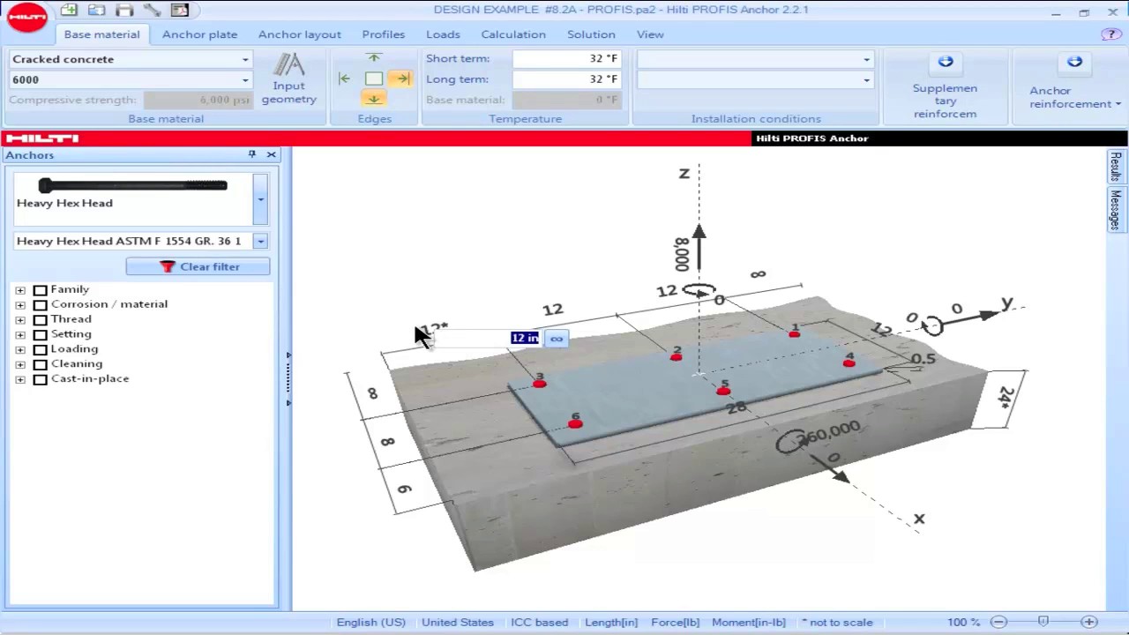
key("Return")
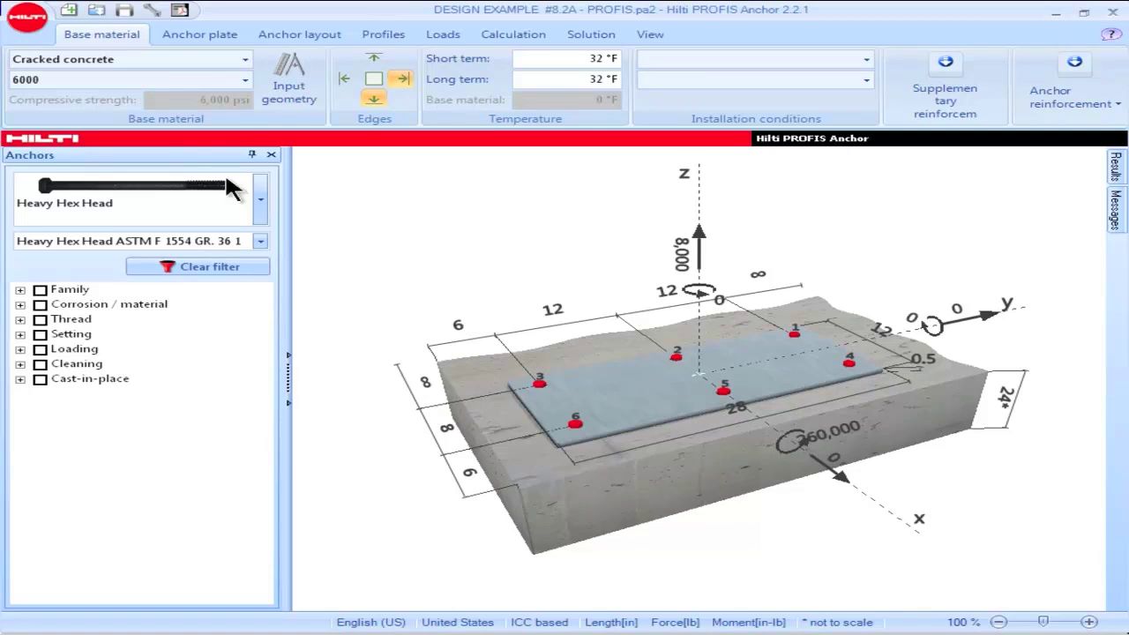
- Save a PROFIS Anchor project copy named DESIGN EXAMPLE #9-1 - PROFIS in DEFAULT LOCATION
left_click(28, 18)
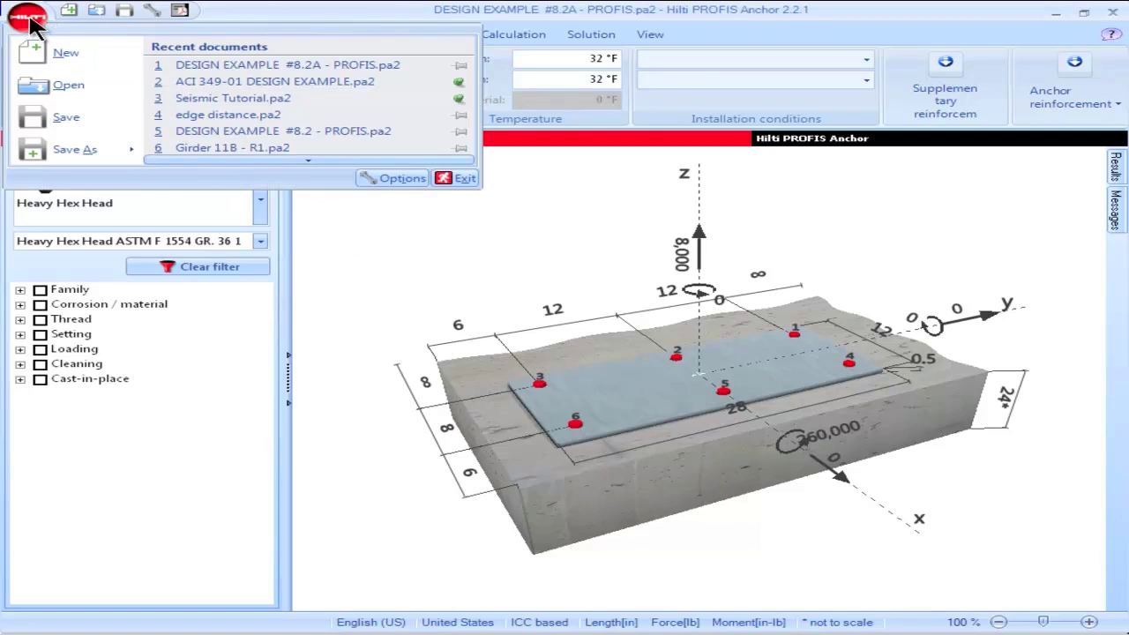
left_click(38, 146)
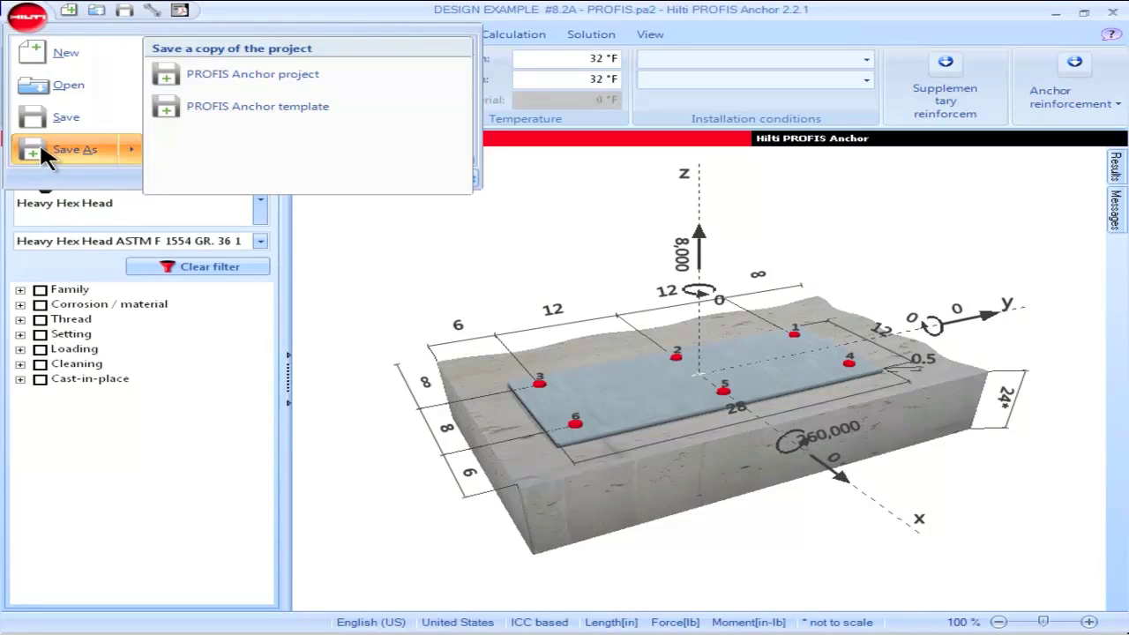
left_click(211, 71)
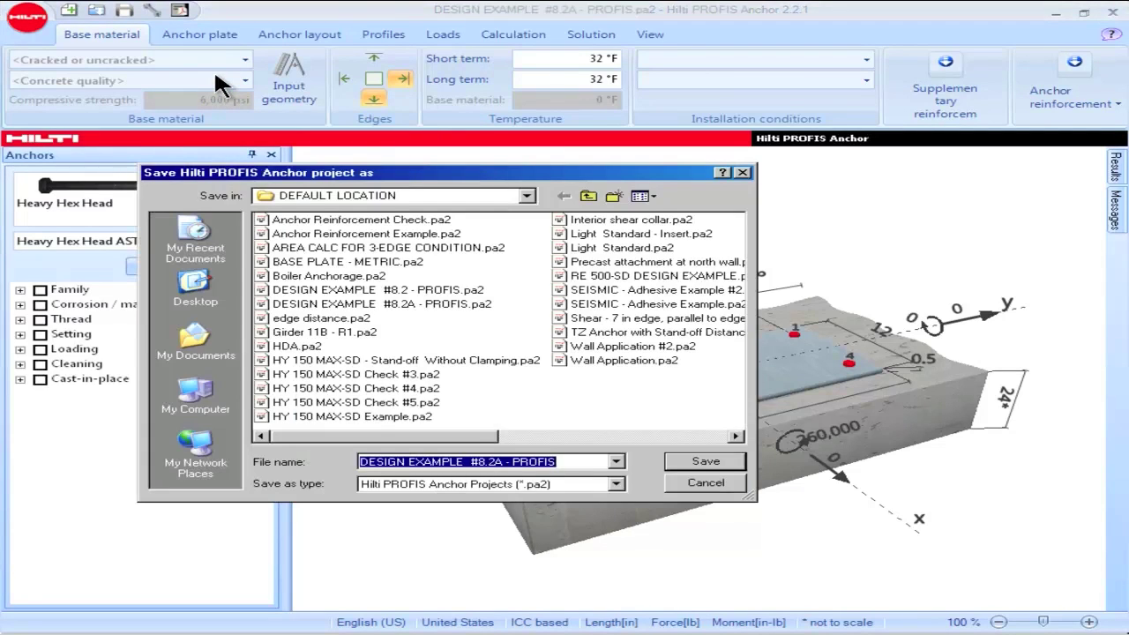
left_click(525, 197)
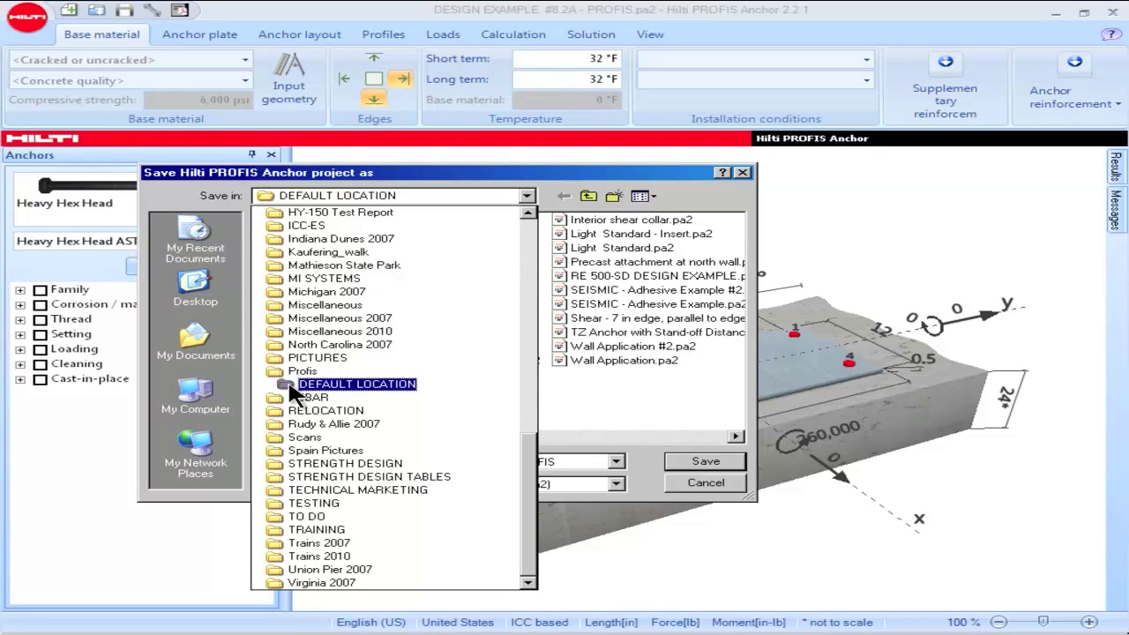
left_click(590, 388)
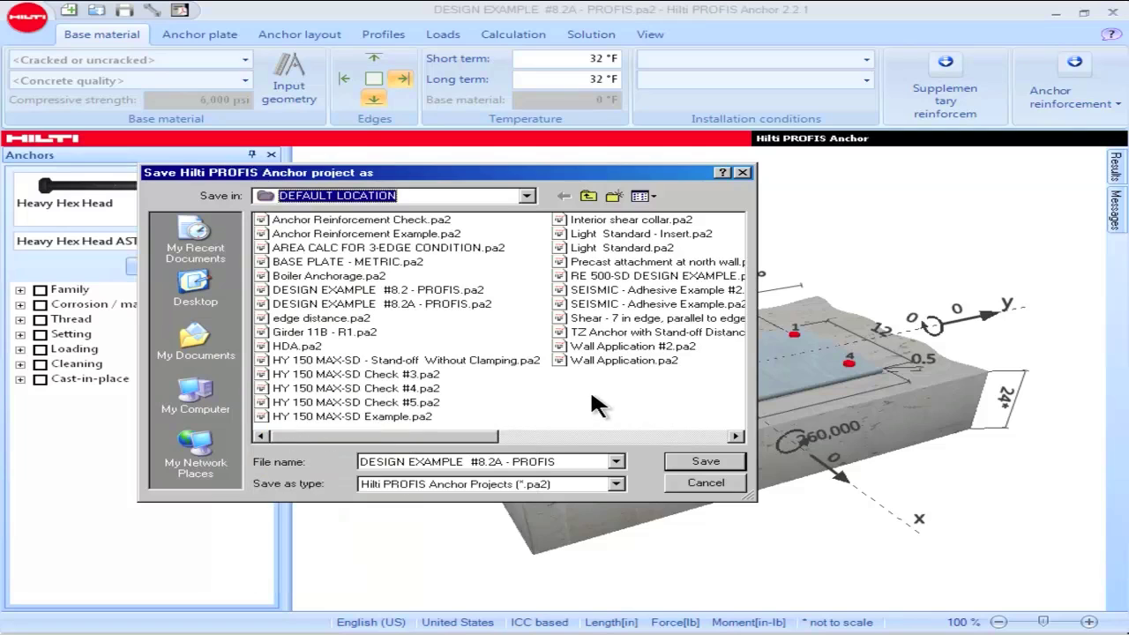
left_click(481, 460)
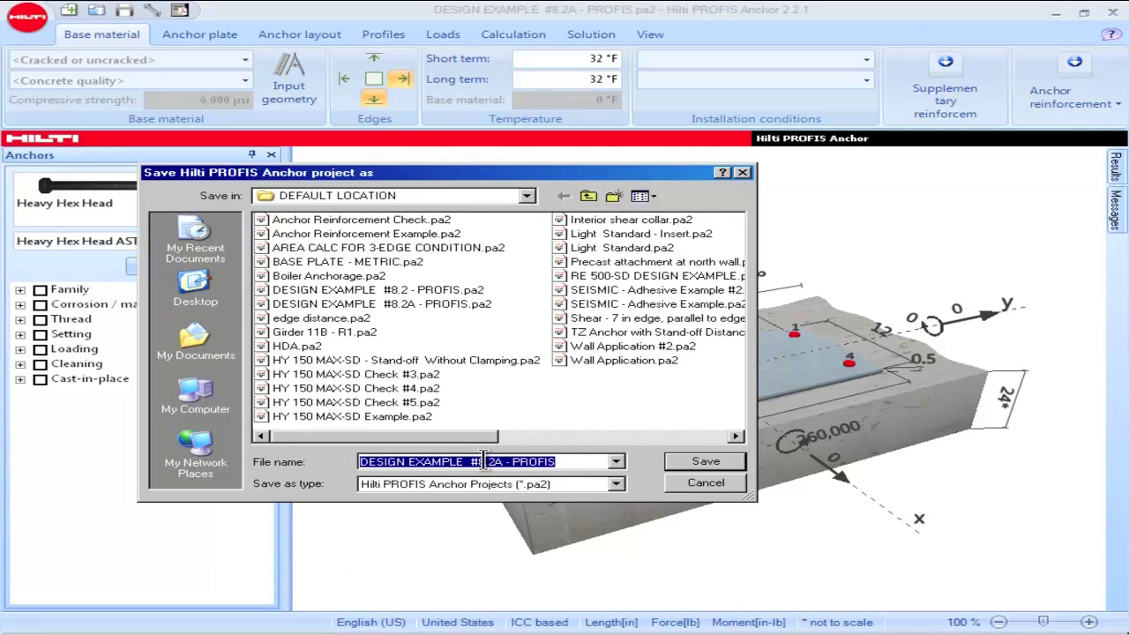
left_click(536, 460)
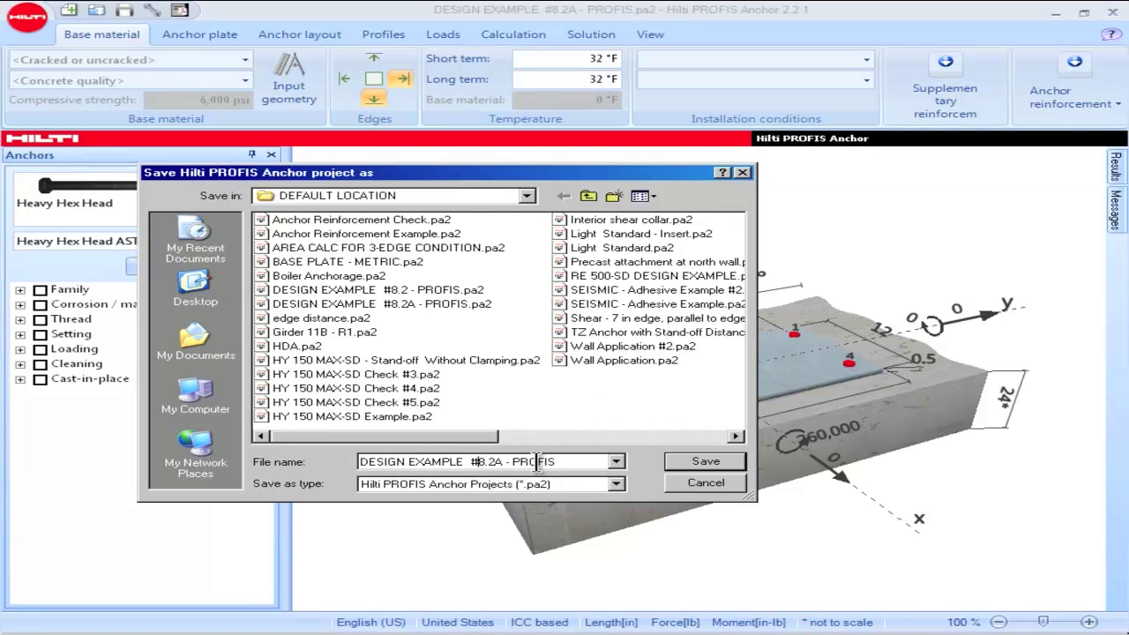
type("9-1")
key("Delete")
key("Delete")
key("Delete")
key("Delete")
left_click(720, 459)
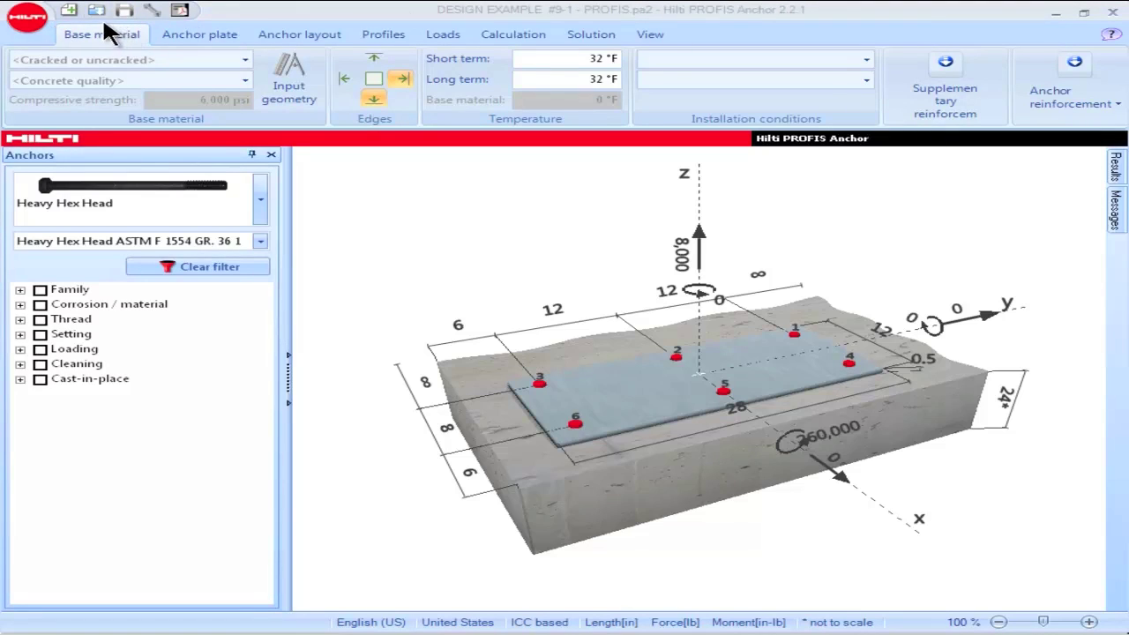
- Browse the application menu's Save As choices, then dismiss and reopen the menu
left_click(32, 21)
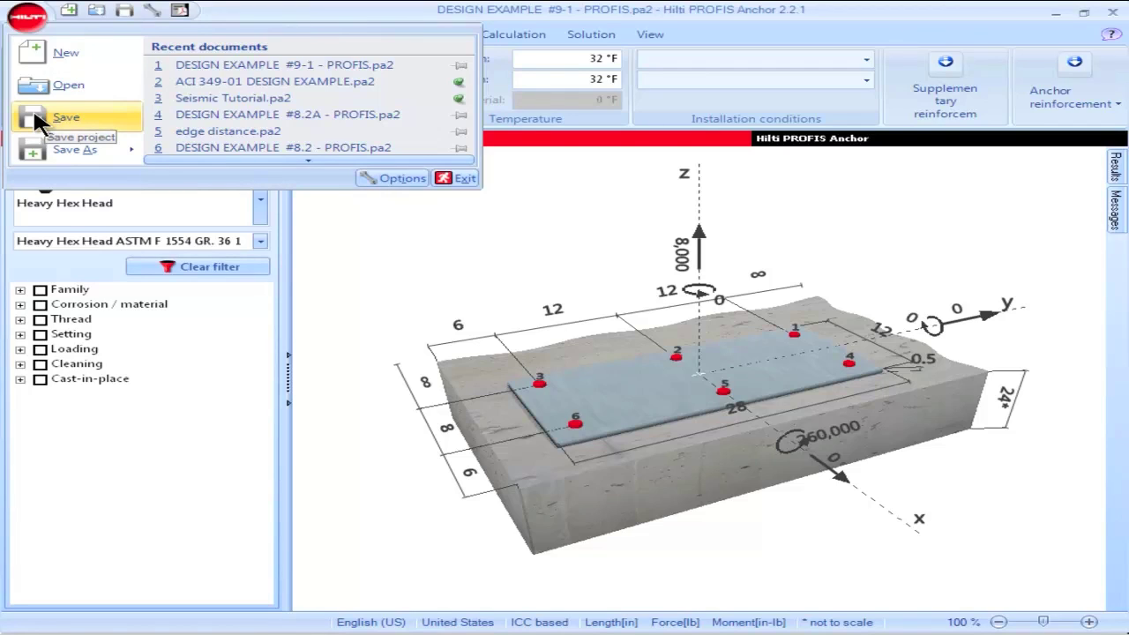
mouse_move(30, 149)
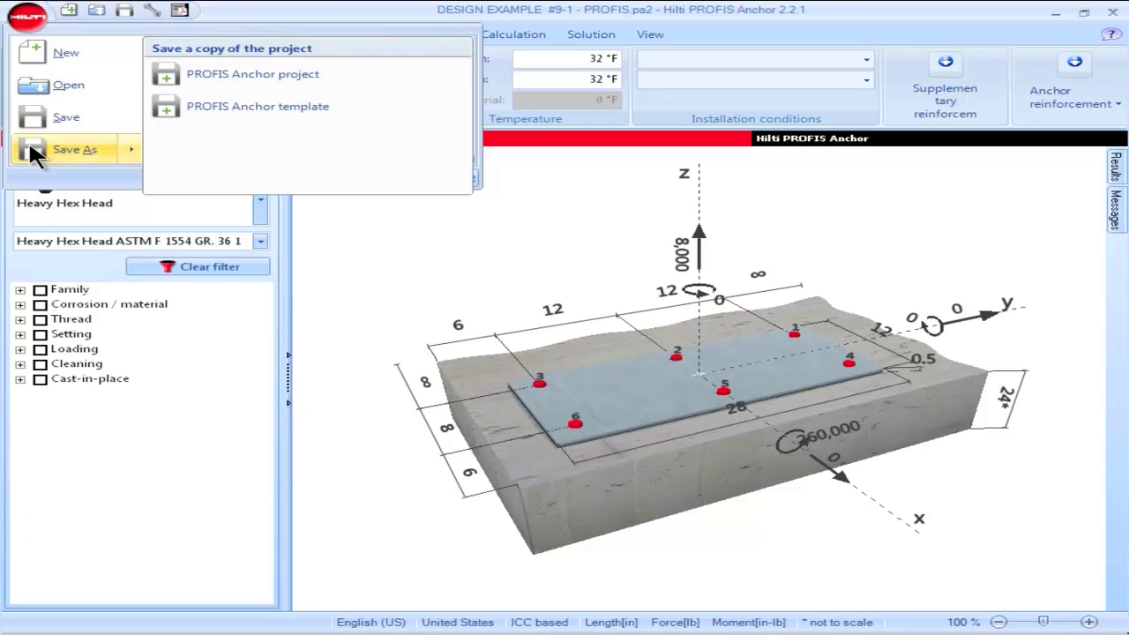
left_click(29, 150)
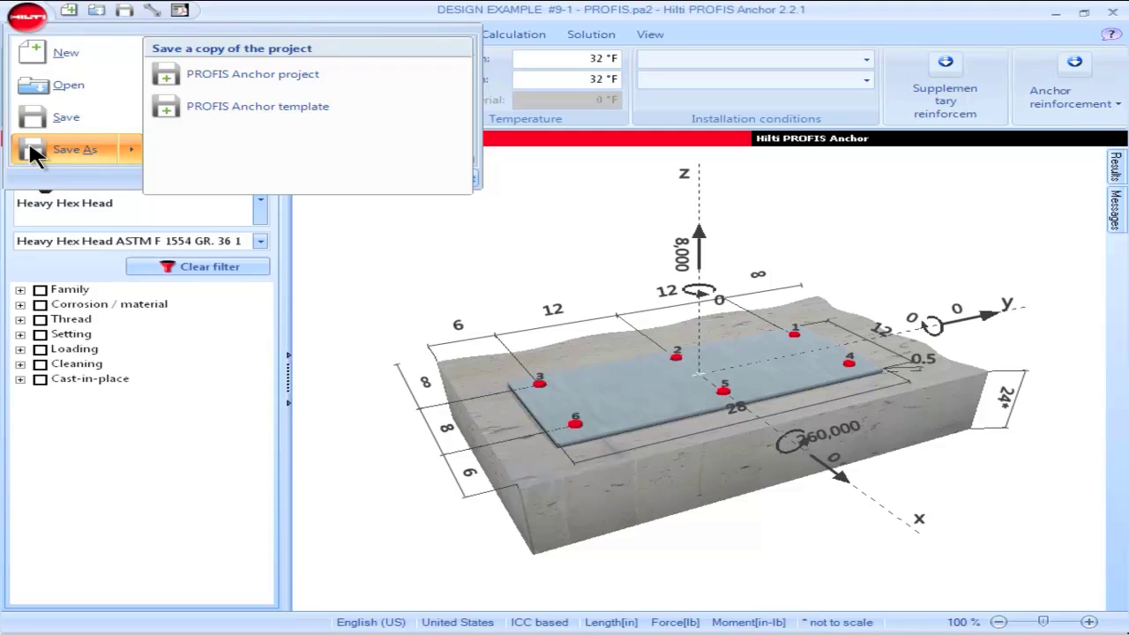
key("Escape")
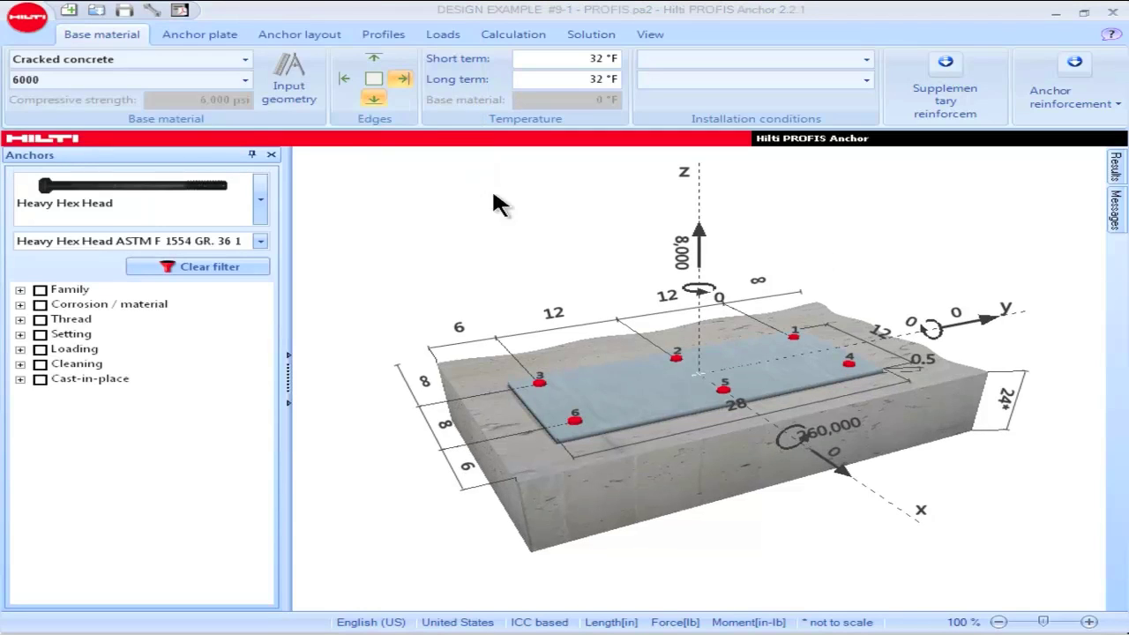
left_click(28, 25)
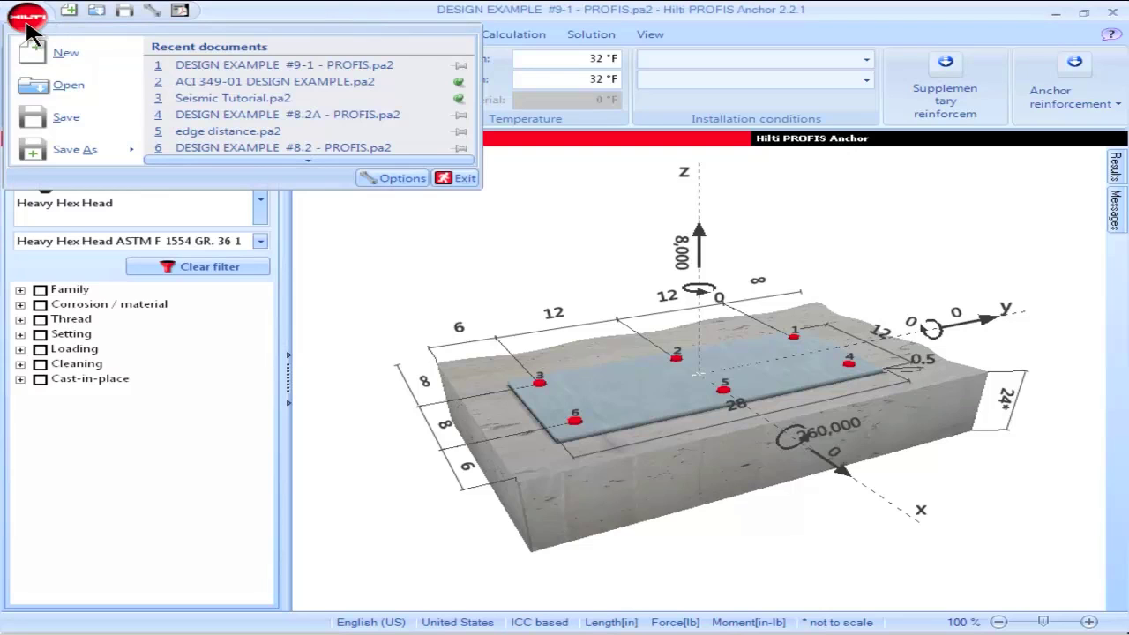
- Scroll the recent documents and pin DESIGN EXAMPLE #9-1 - PROFIS.pa2, then reopen the menu
left_click(304, 159)
left_click(303, 158)
left_click(304, 159)
left_click(304, 158)
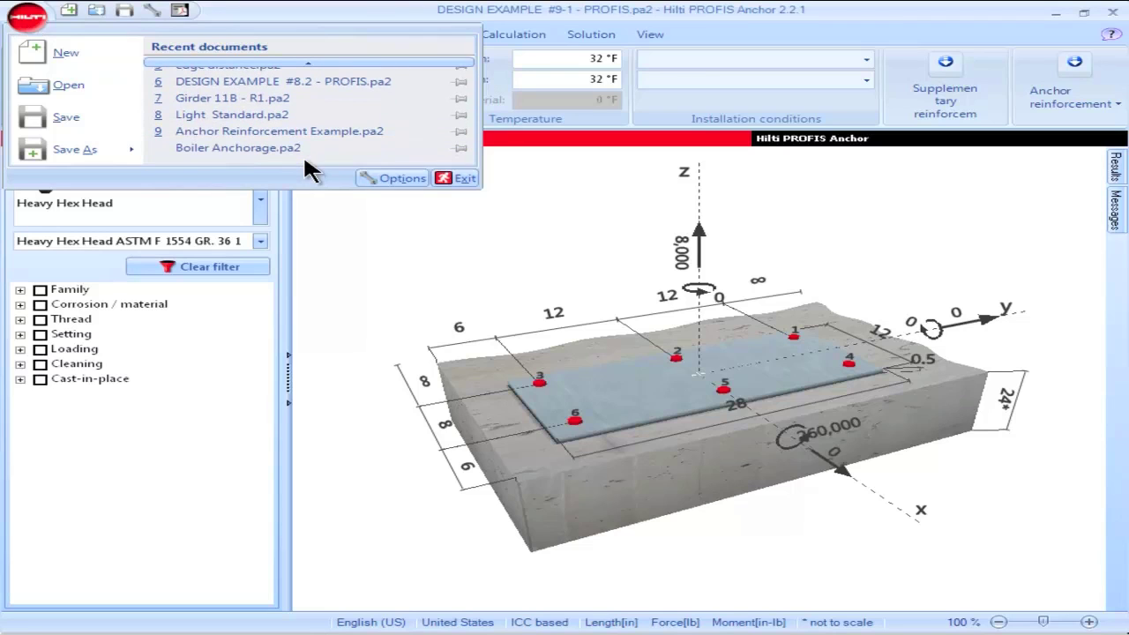
left_click(305, 63)
left_click(304, 64)
left_click(304, 64)
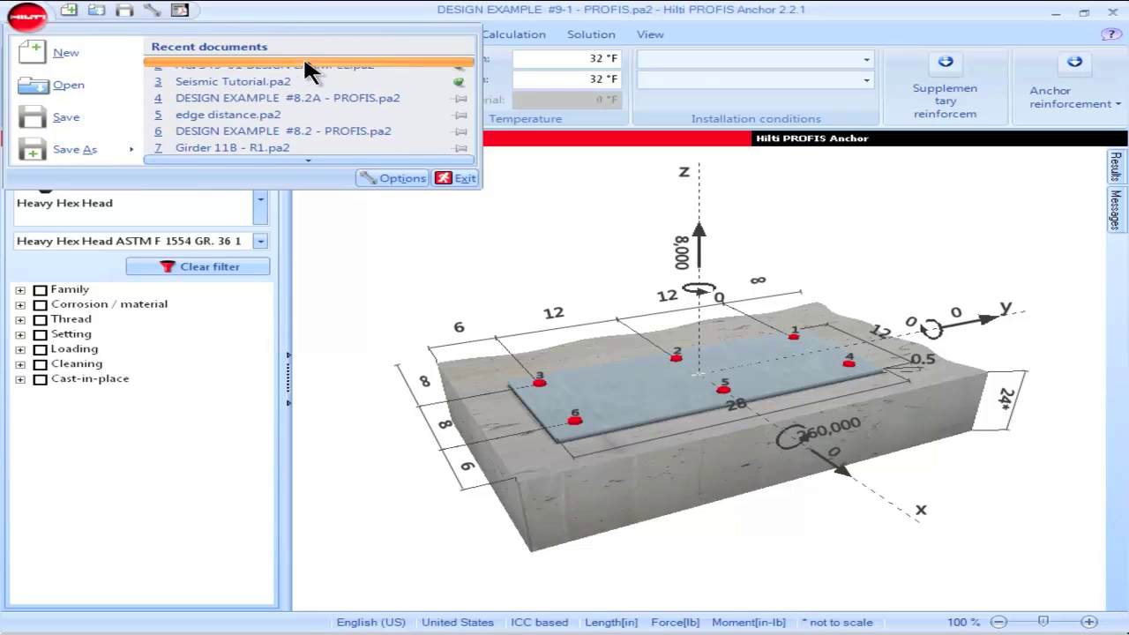
left_click(304, 64)
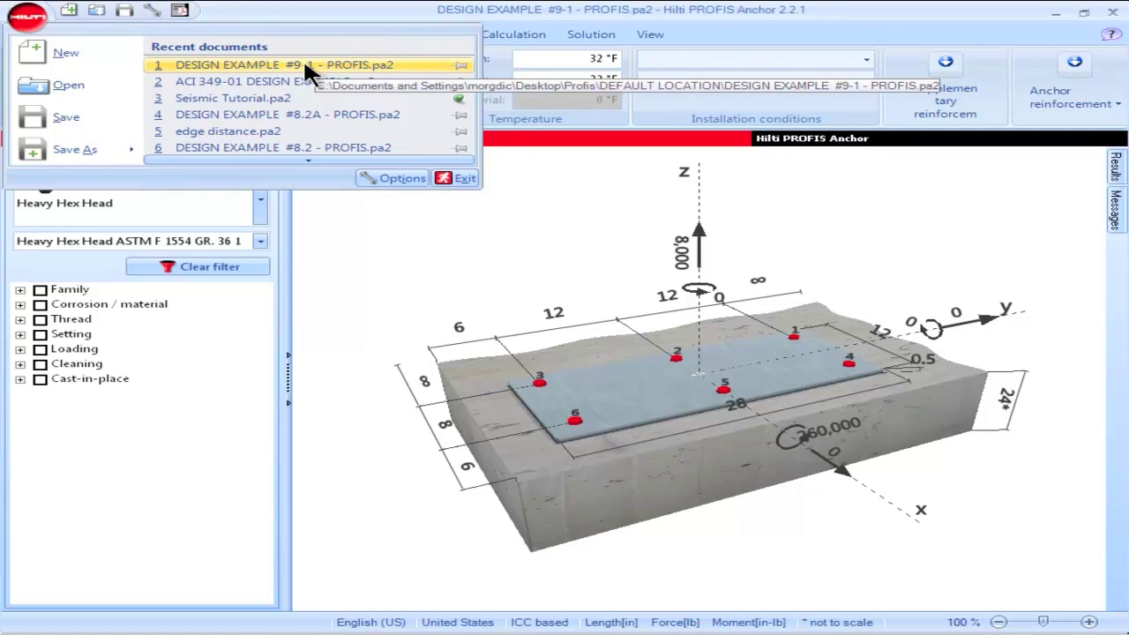
left_click(460, 66)
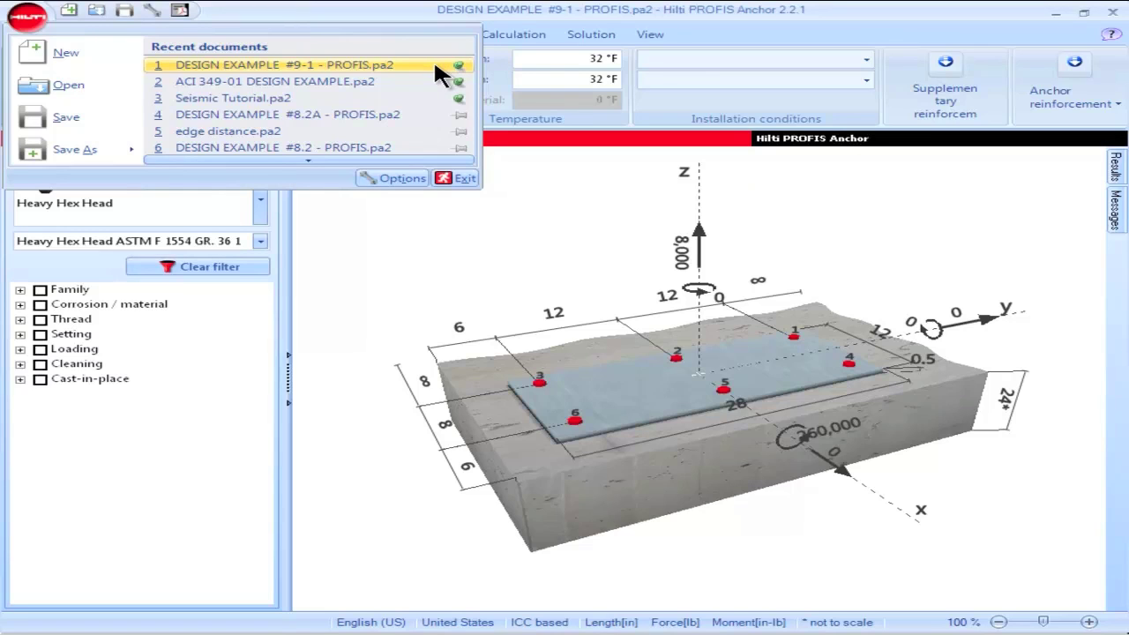
left_click(493, 236)
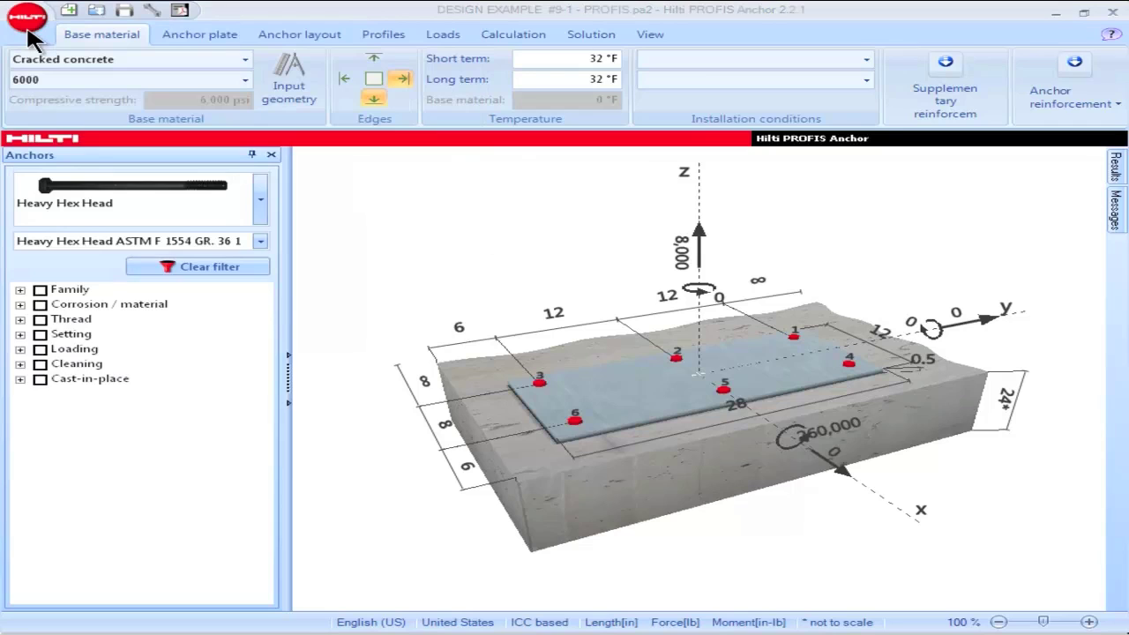
left_click(27, 30)
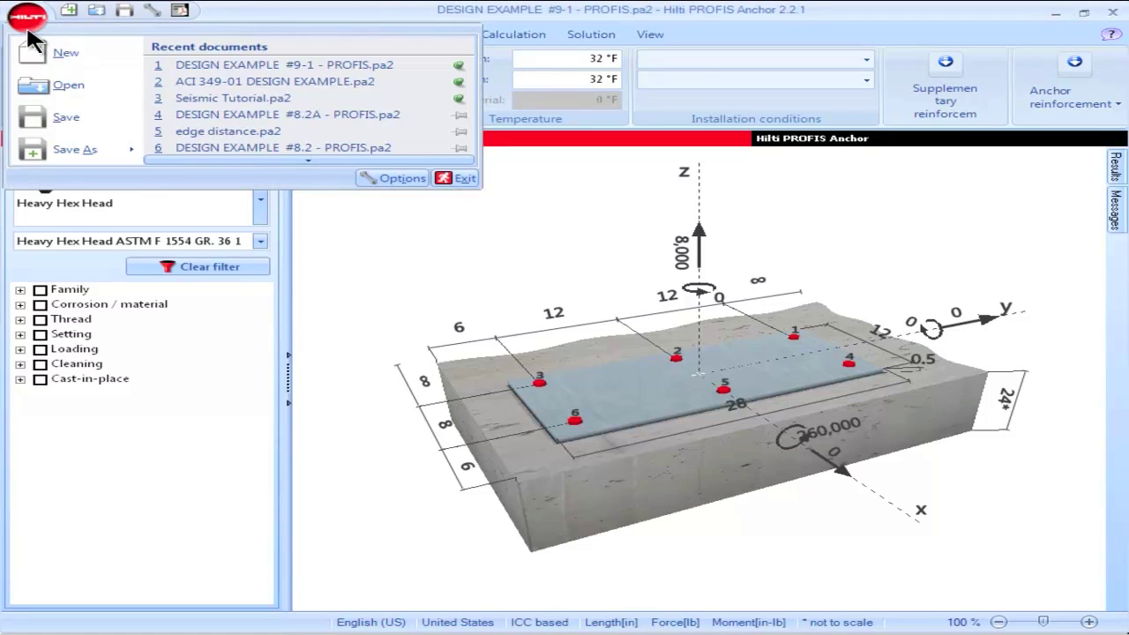
- Open the Options dialog and keep English (US) as the program language
left_click(402, 177)
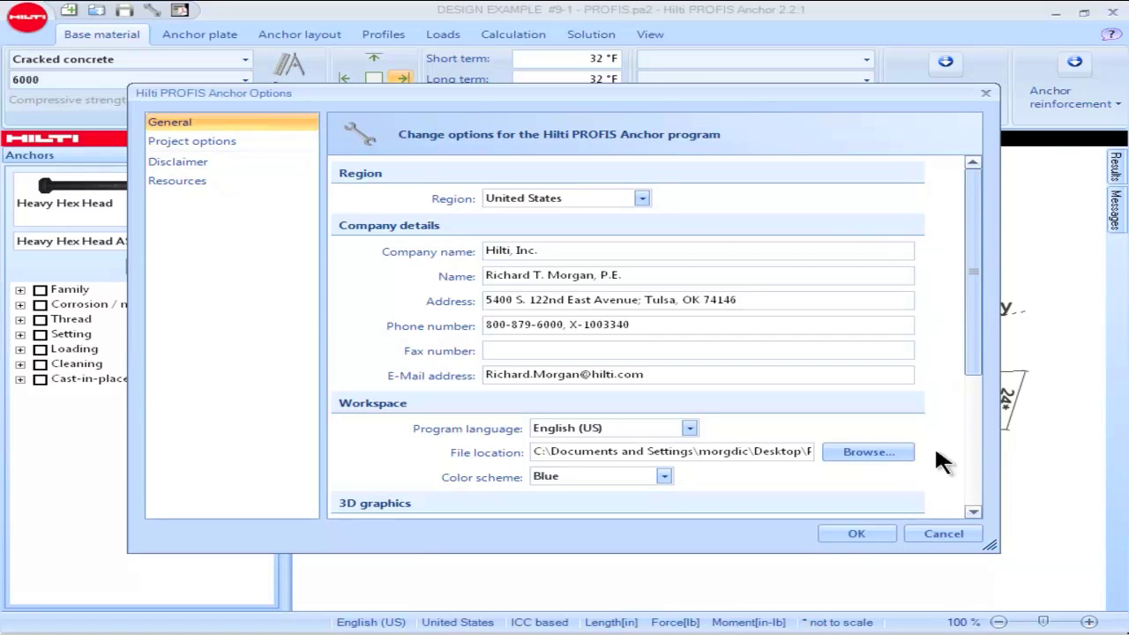
left_click(972, 512)
scroll(971, 512, "down", 3)
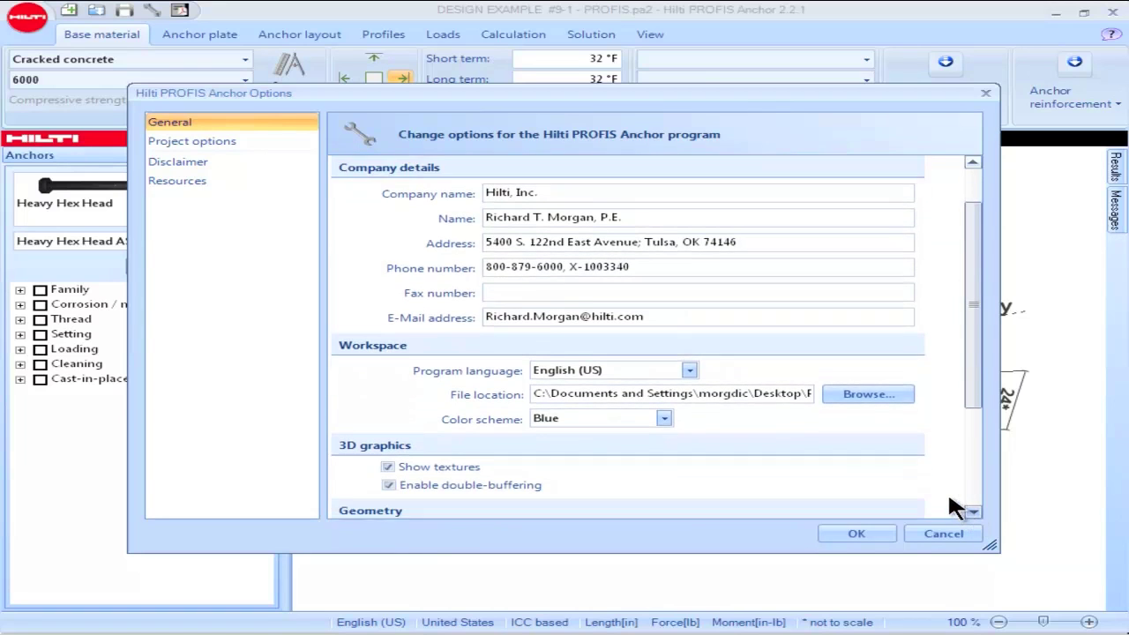
left_click(690, 354)
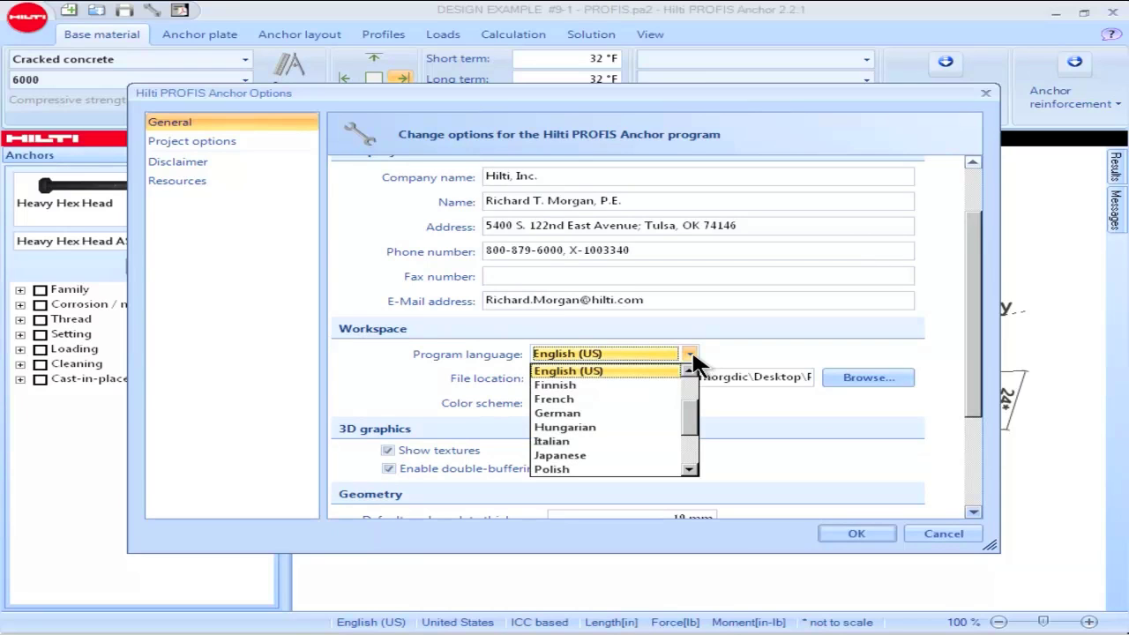
left_click(692, 356)
left_click(972, 511)
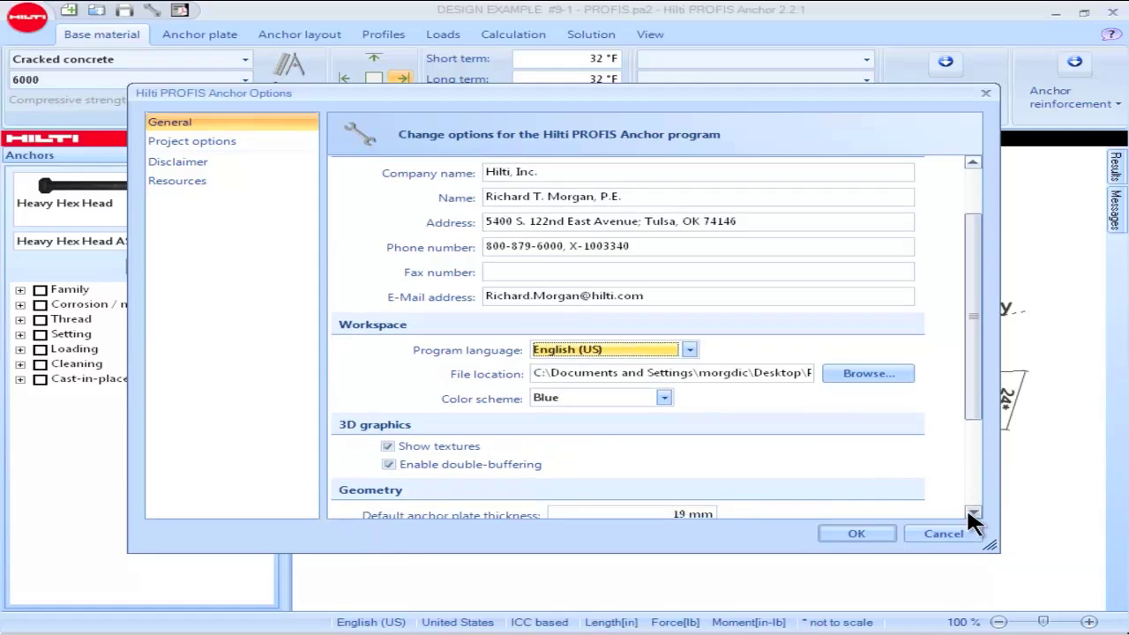
left_click_drag(969, 511, 969, 511)
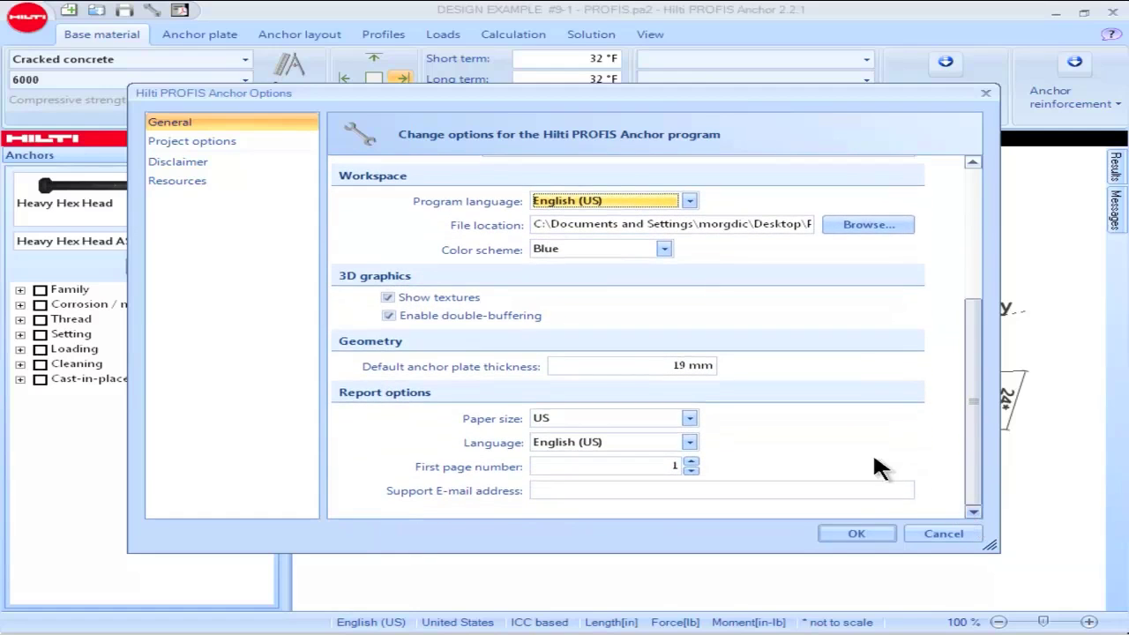
- Keep US paper size and English (US) report language, then view Project options
left_click(690, 418)
left_click(690, 420)
left_click(691, 442)
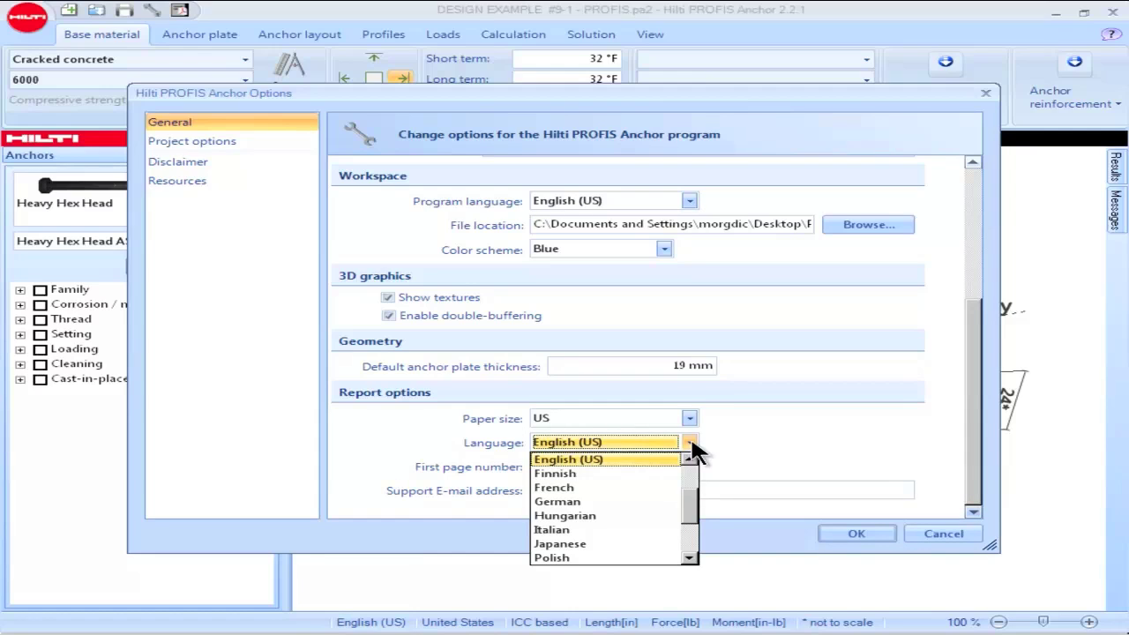
left_click(692, 444)
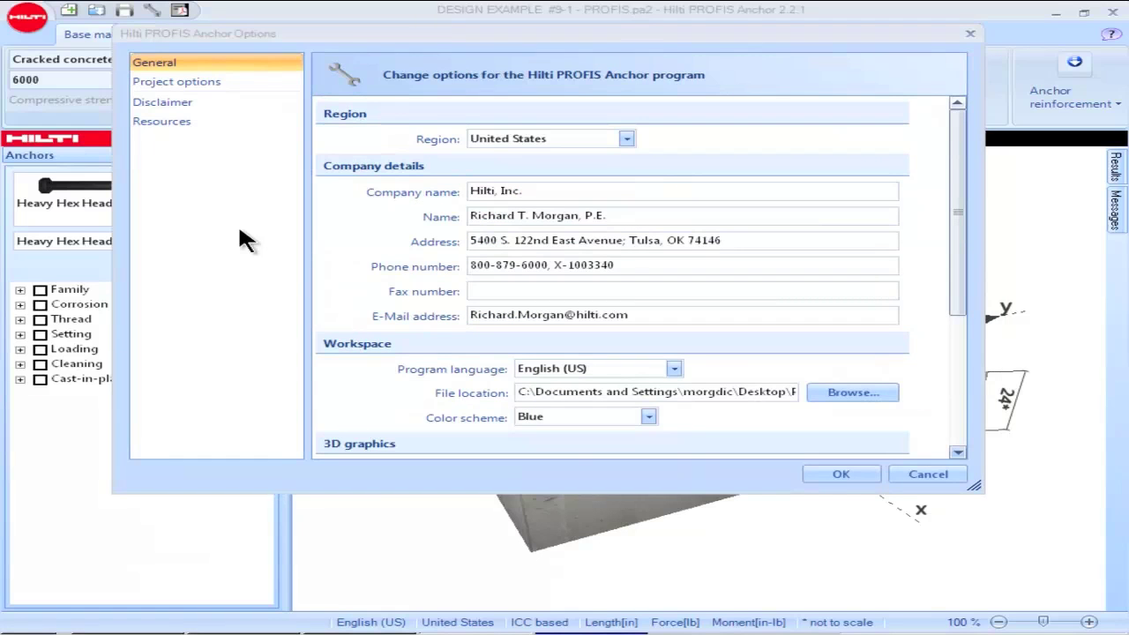
left_click(249, 79)
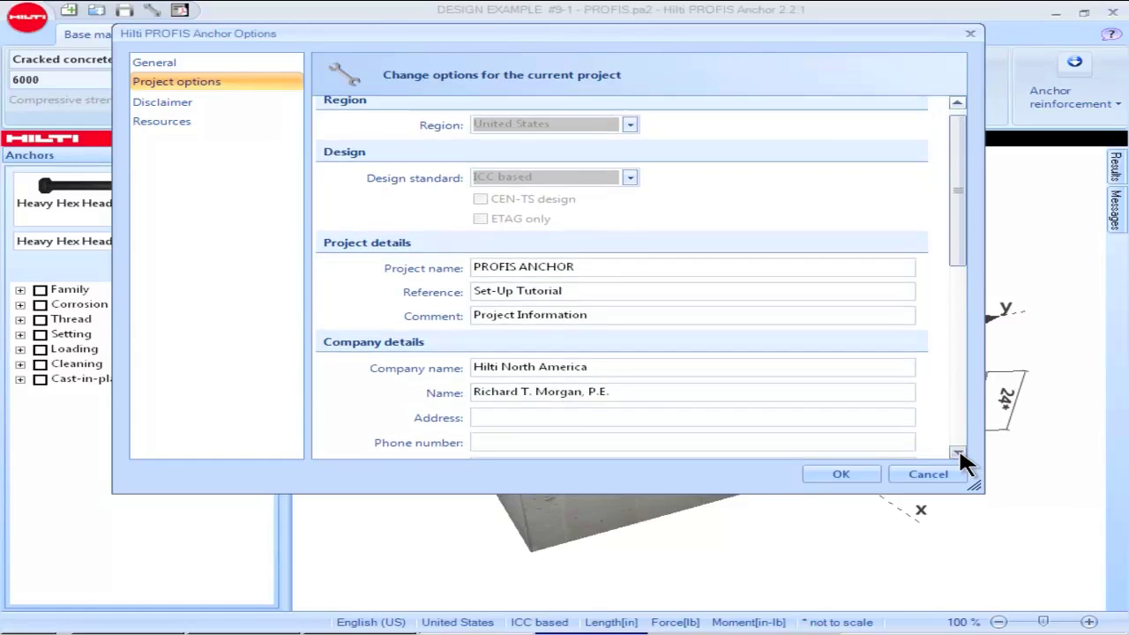
left_click(957, 452)
left_click_drag(957, 451, 957, 451)
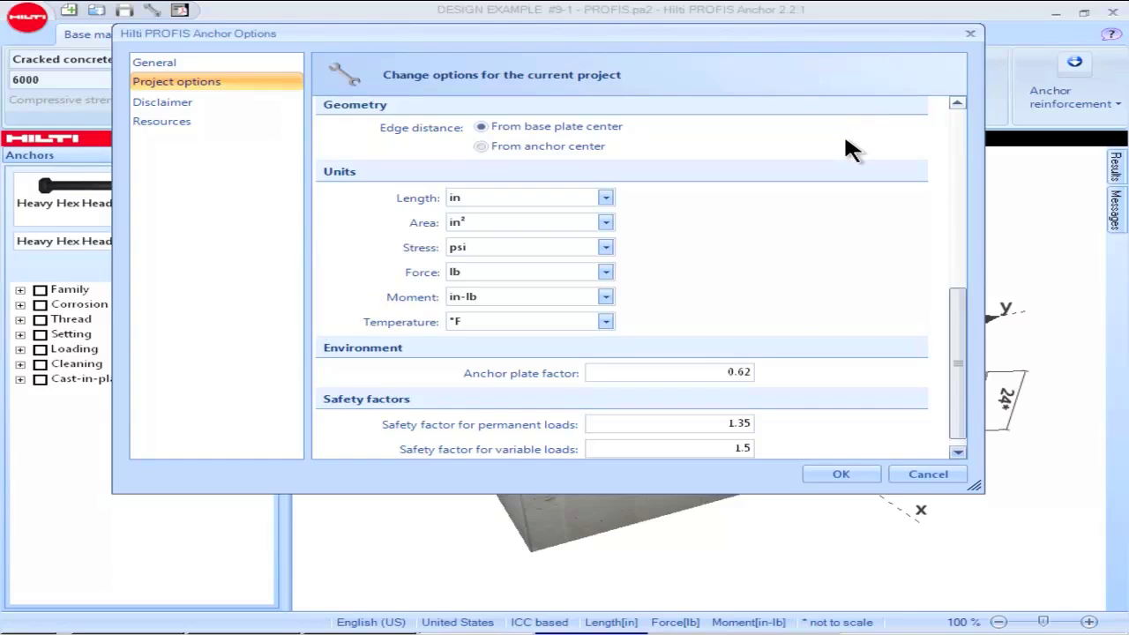
left_click(482, 146)
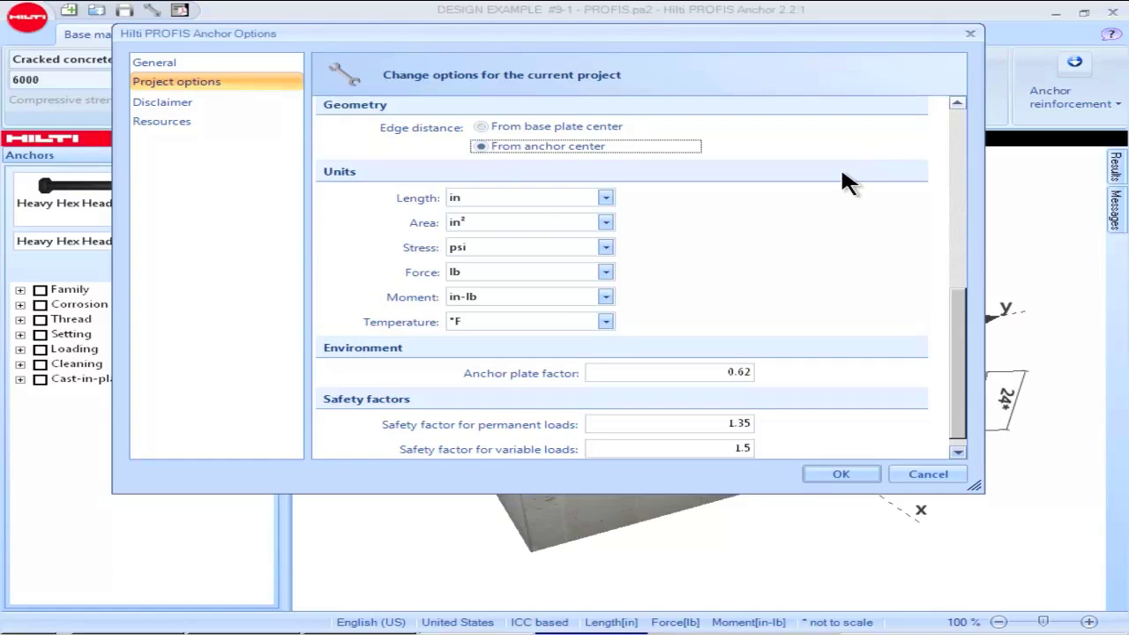
left_click(606, 223)
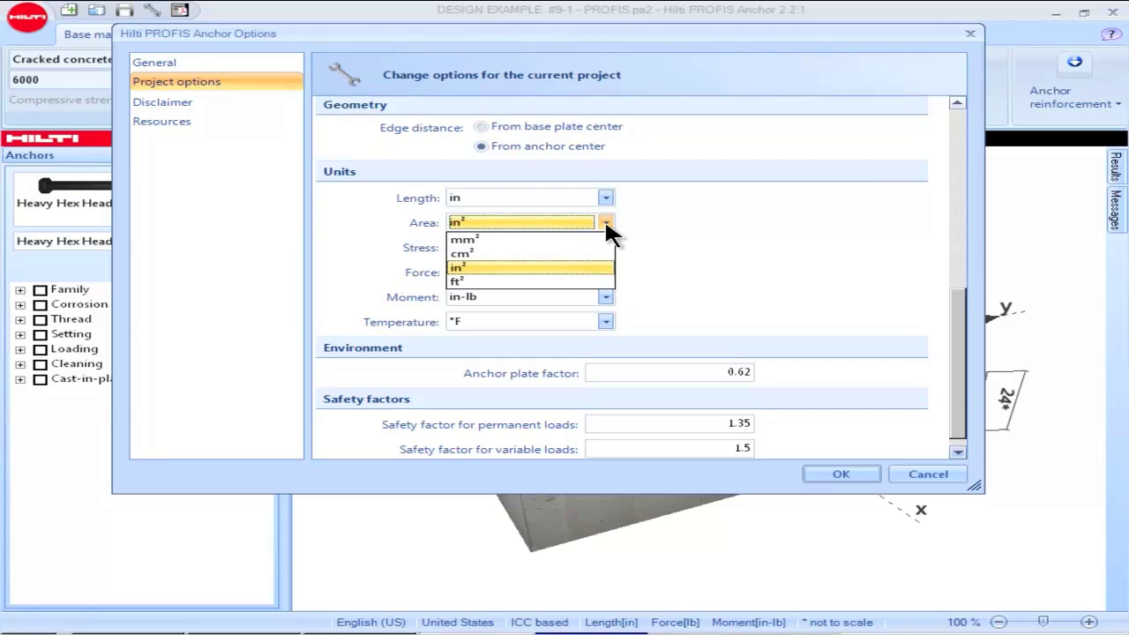
left_click(606, 222)
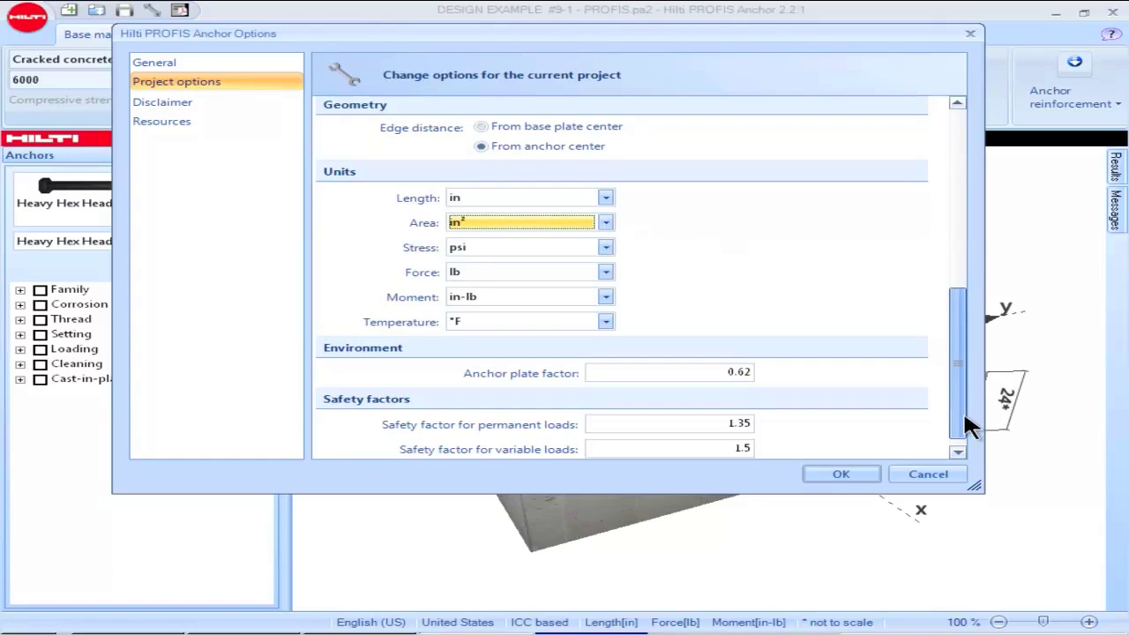
left_click(959, 450)
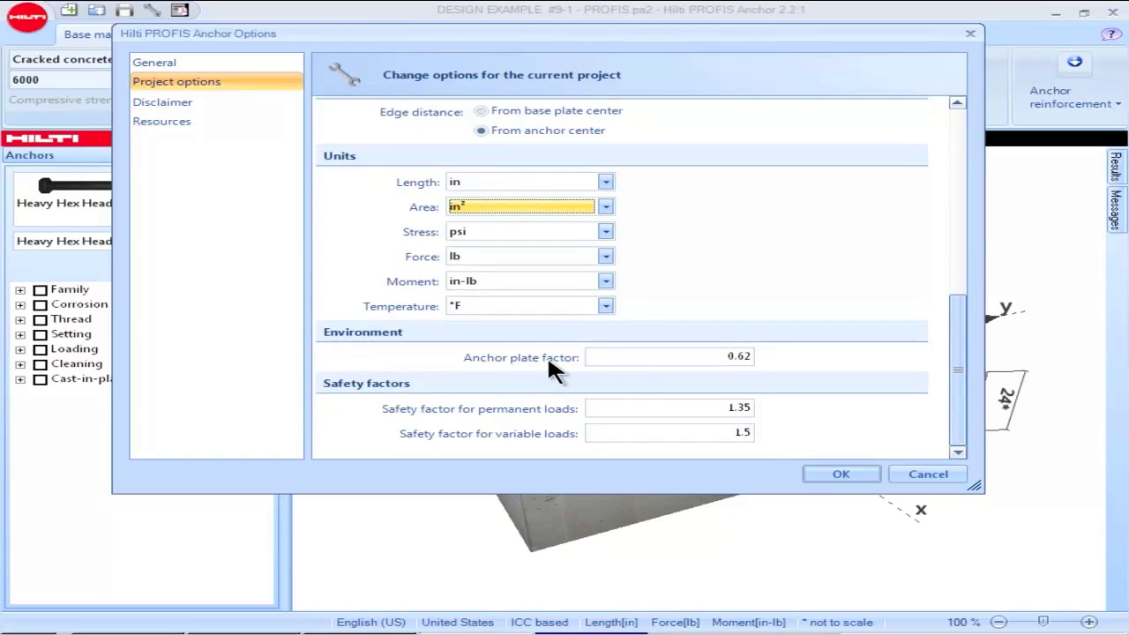
mouse_move(547, 358)
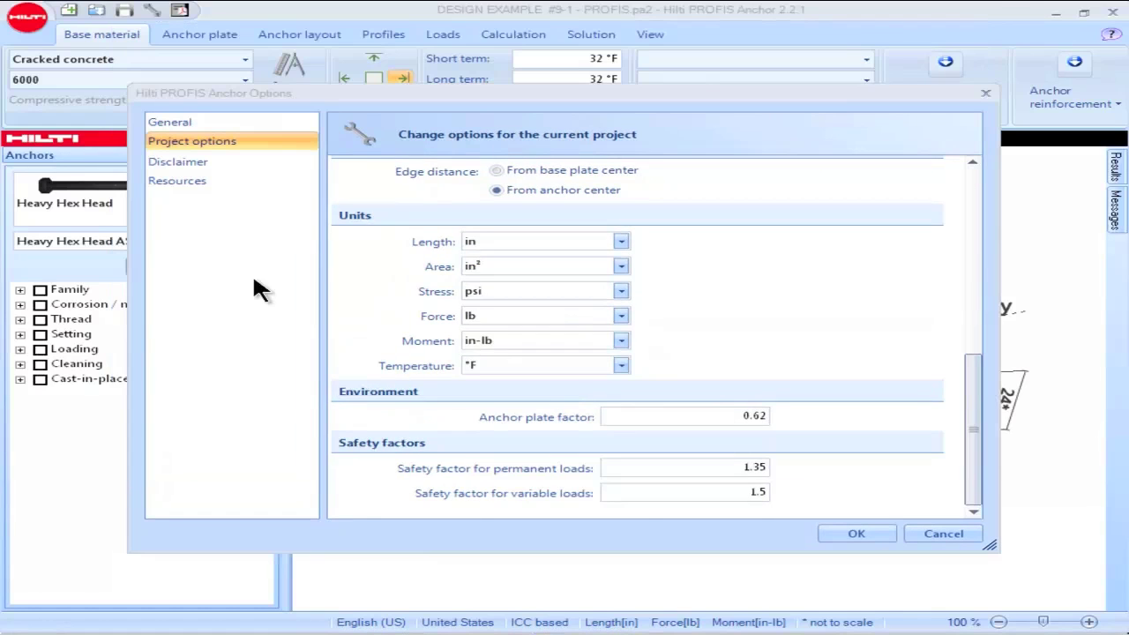
- Show the Resources page and start a Contact us e-mail to Hilti technical services
scroll(252, 272, "up", 10)
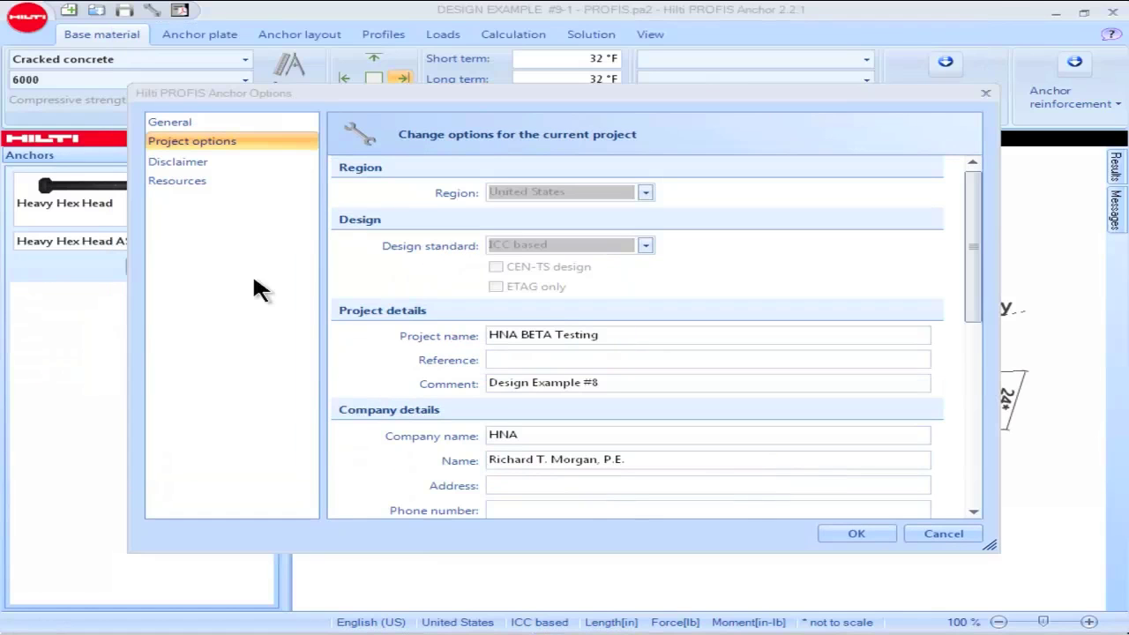
left_click(192, 180)
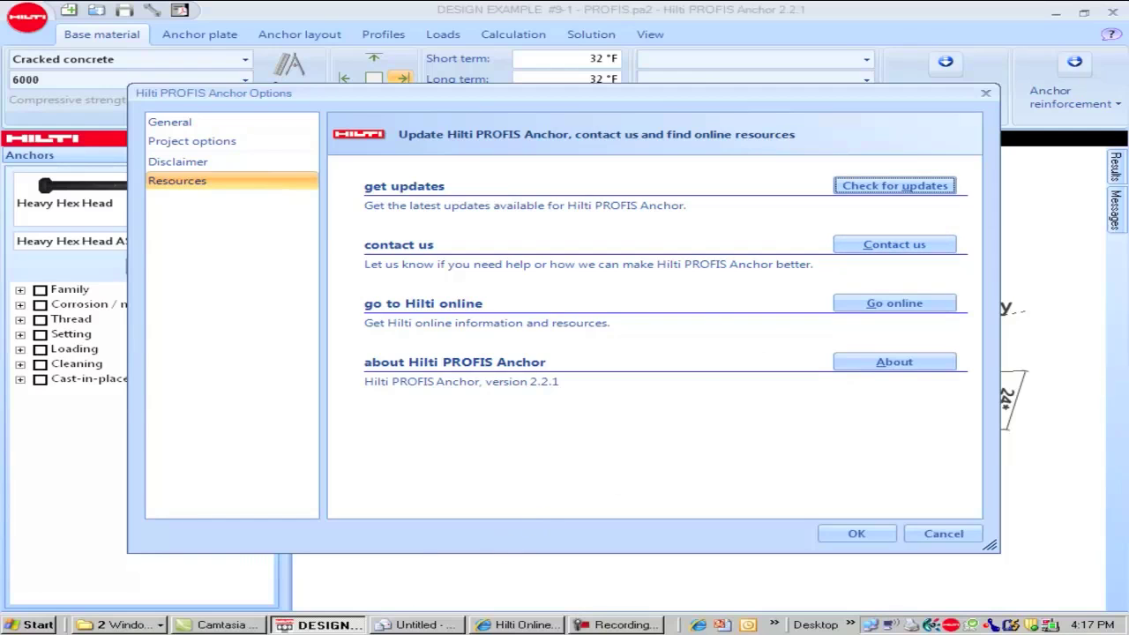
left_click(411, 624)
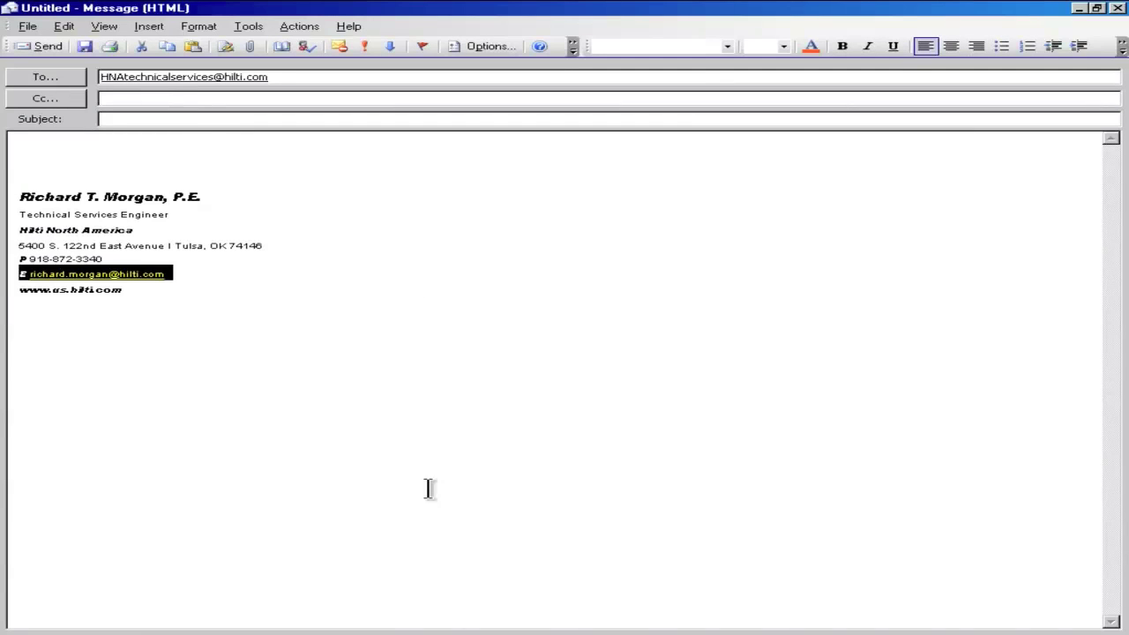
mouse_move(370, 631)
left_click(338, 627)
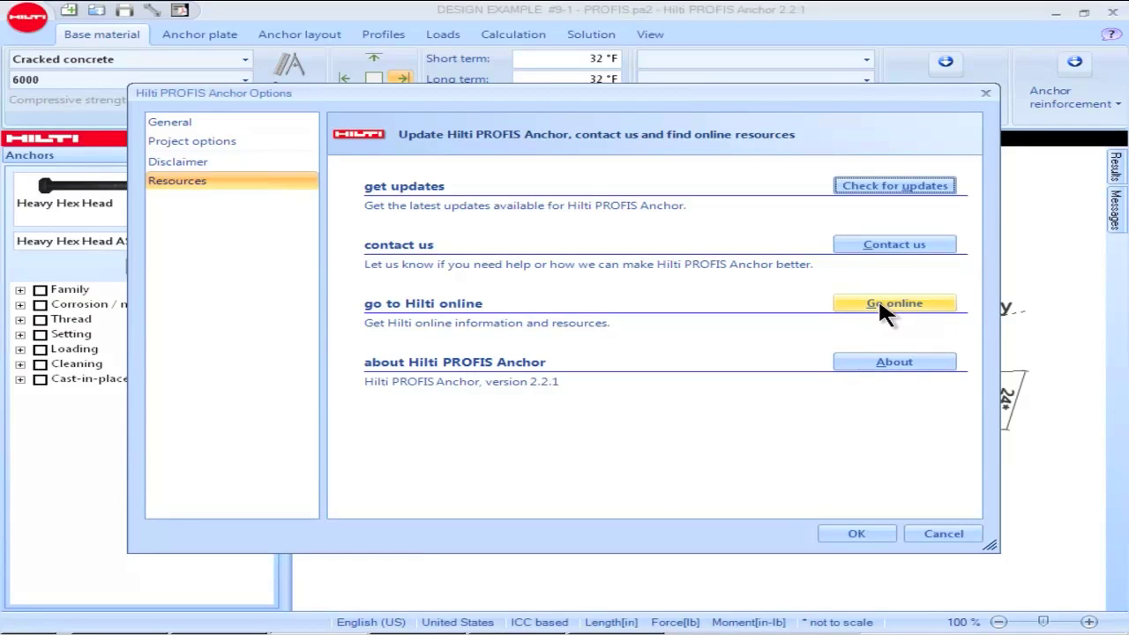
- Open the Hilti Online website, then return to the PROFIS Anchor options
mouse_move(467, 632)
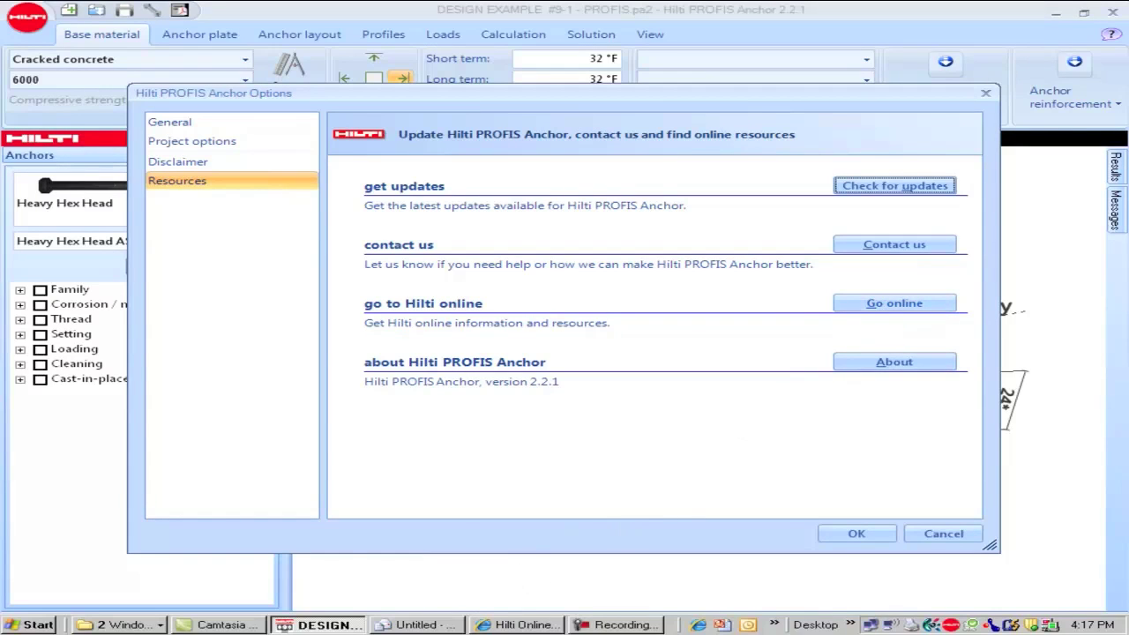
left_click(498, 628)
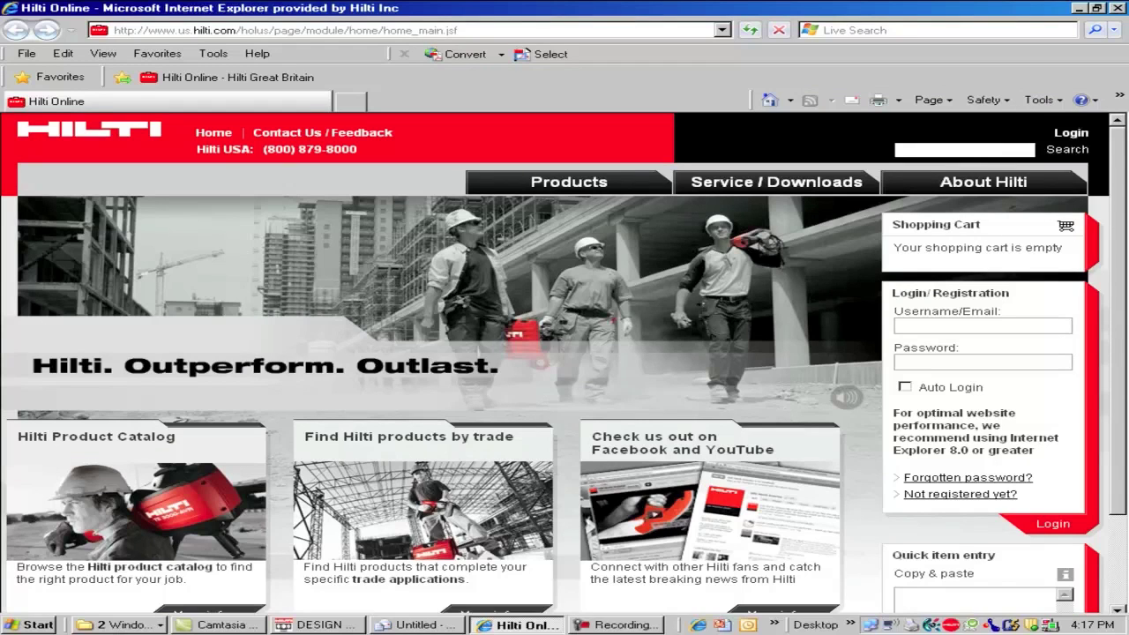
left_click(322, 624)
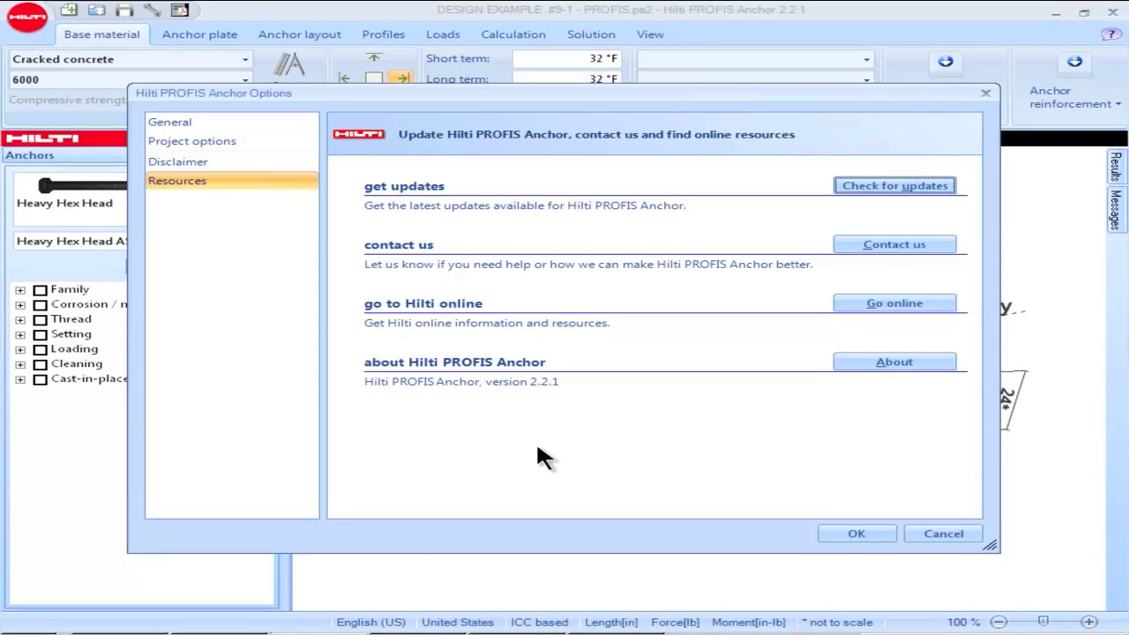
- View the About information, then close Options and switch to the Solution tab
left_click(882, 366)
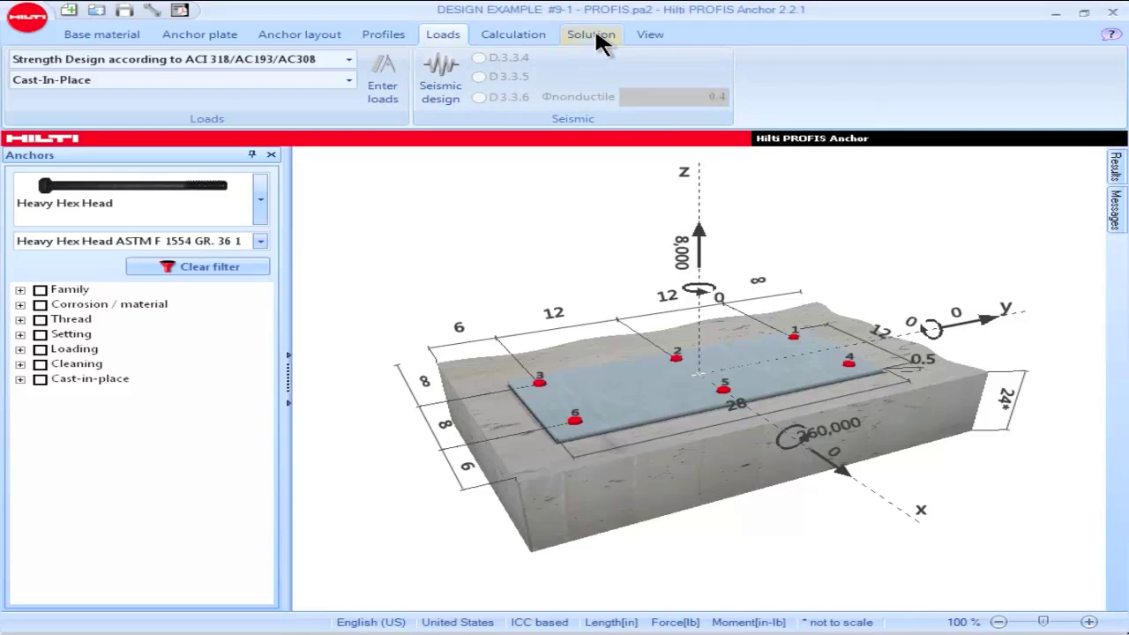
left_click(591, 36)
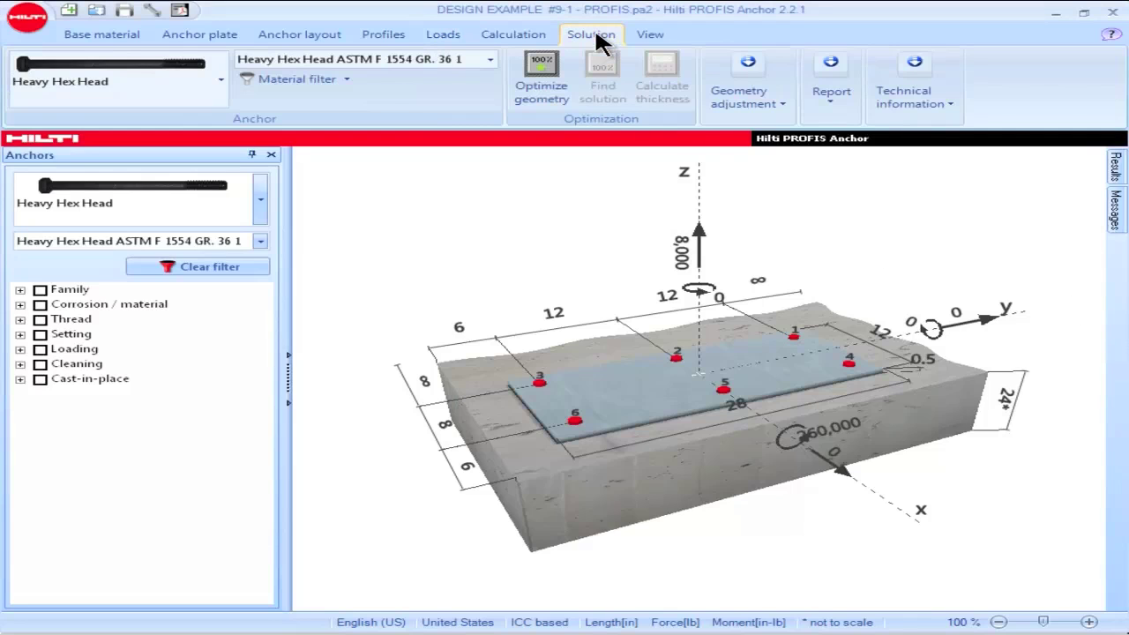
- List the Report output choices, then open the Detailed design report settings
left_click(829, 99)
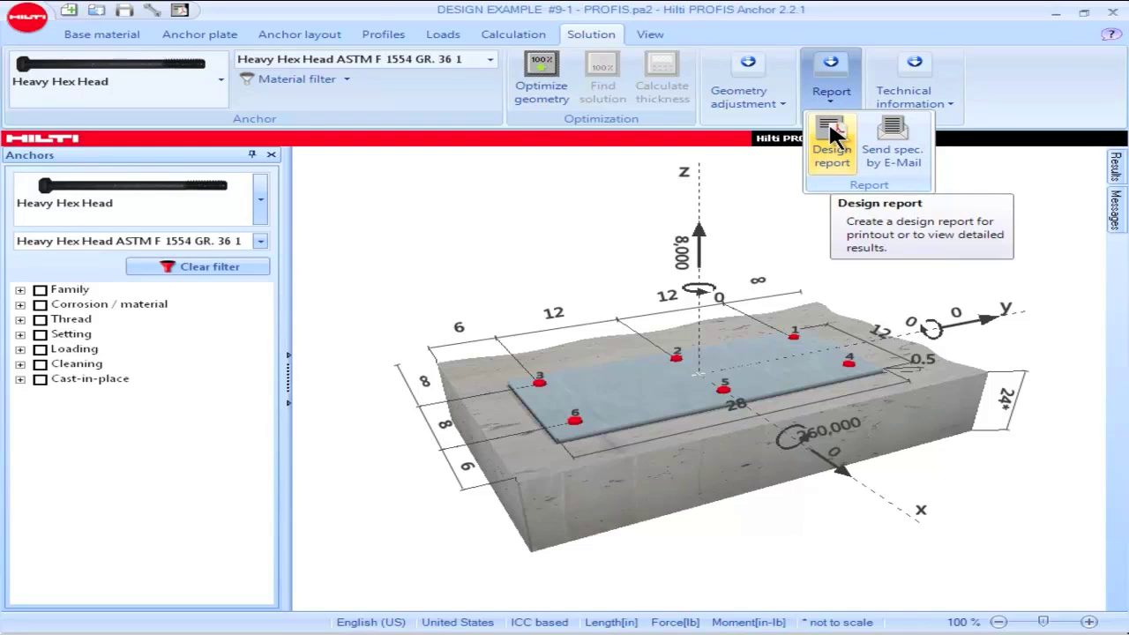
left_click(179, 14)
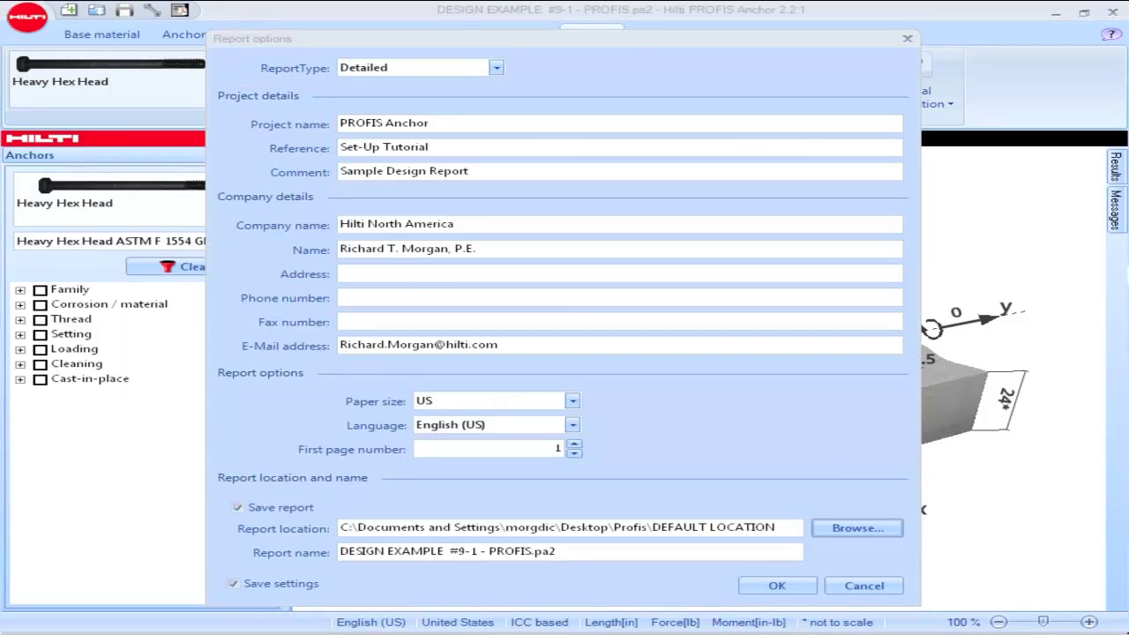
left_click(498, 68)
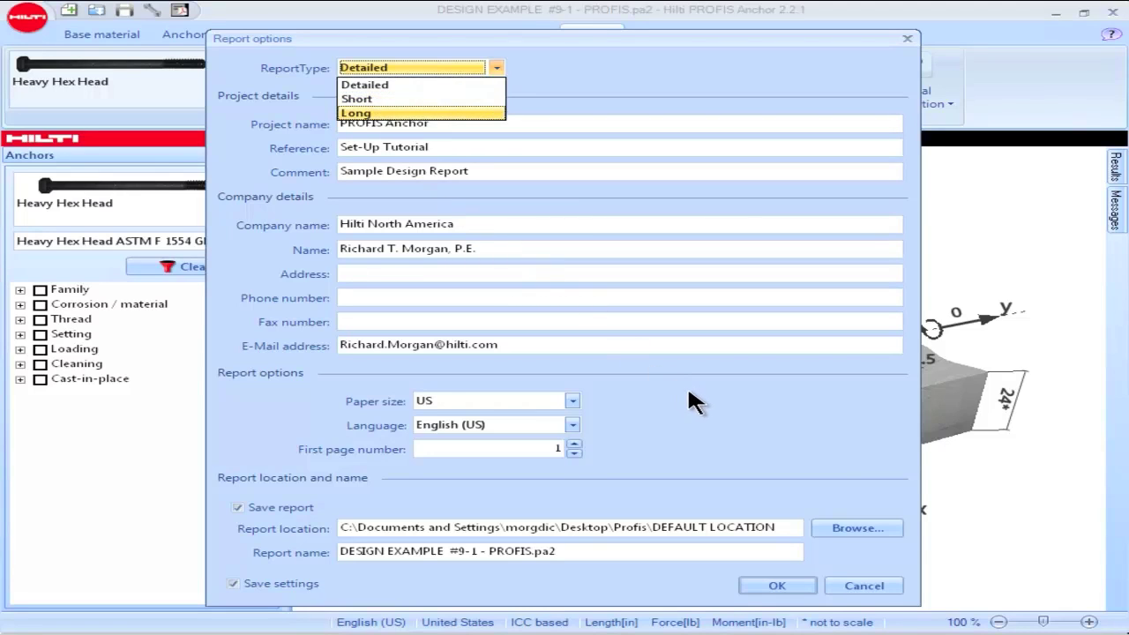
left_click(744, 432)
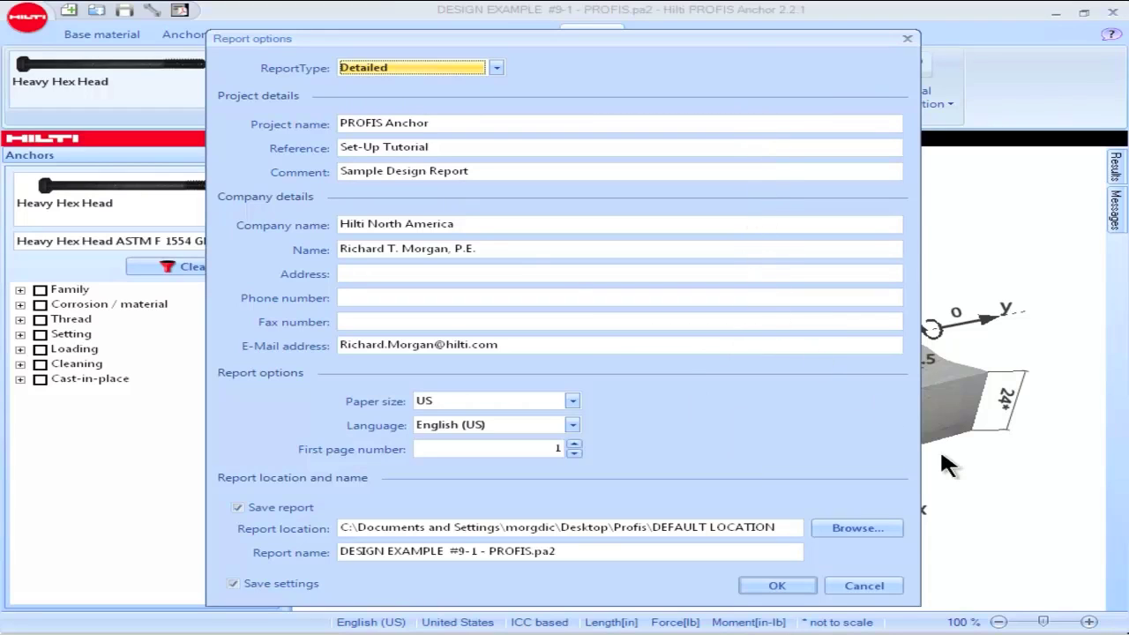
left_click(847, 527)
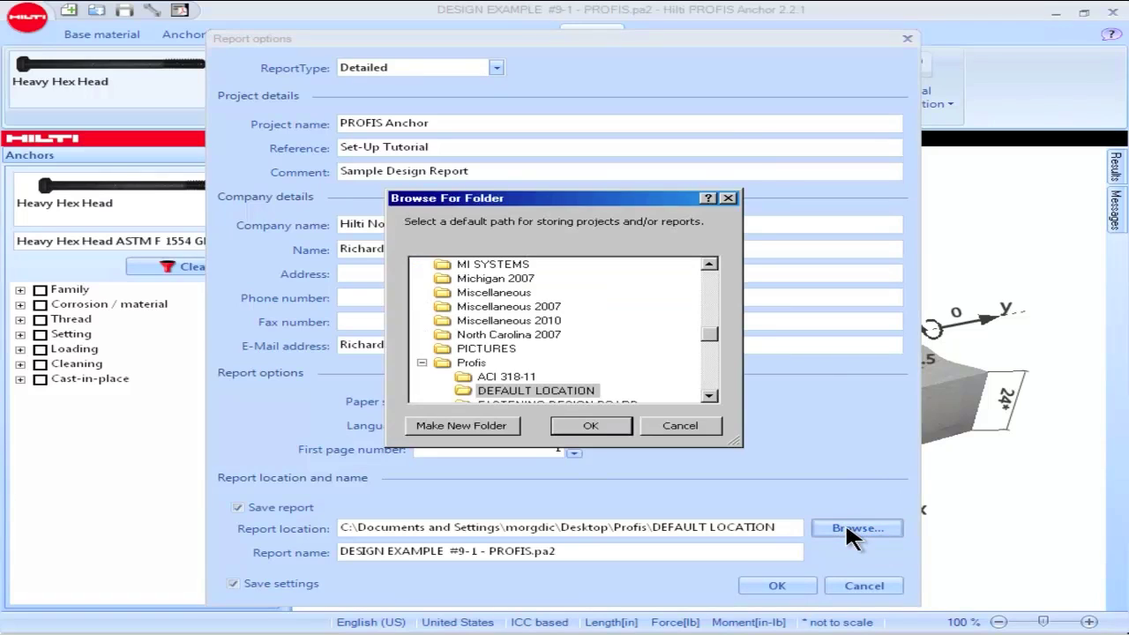
left_click(711, 395)
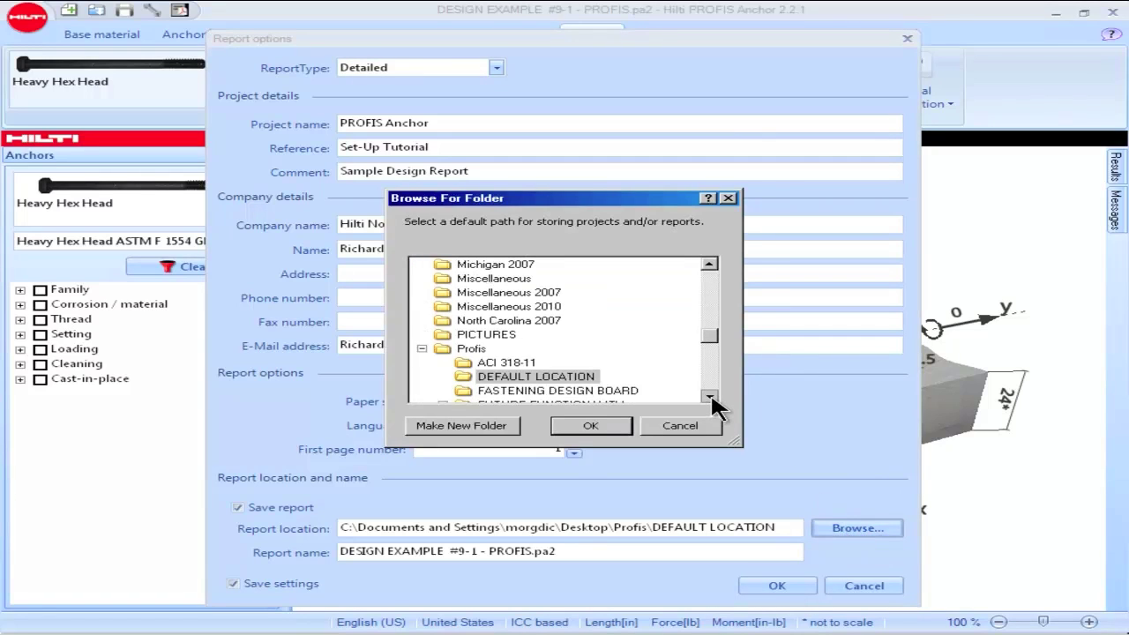
left_click(710, 396)
left_click(710, 395)
left_click(710, 395)
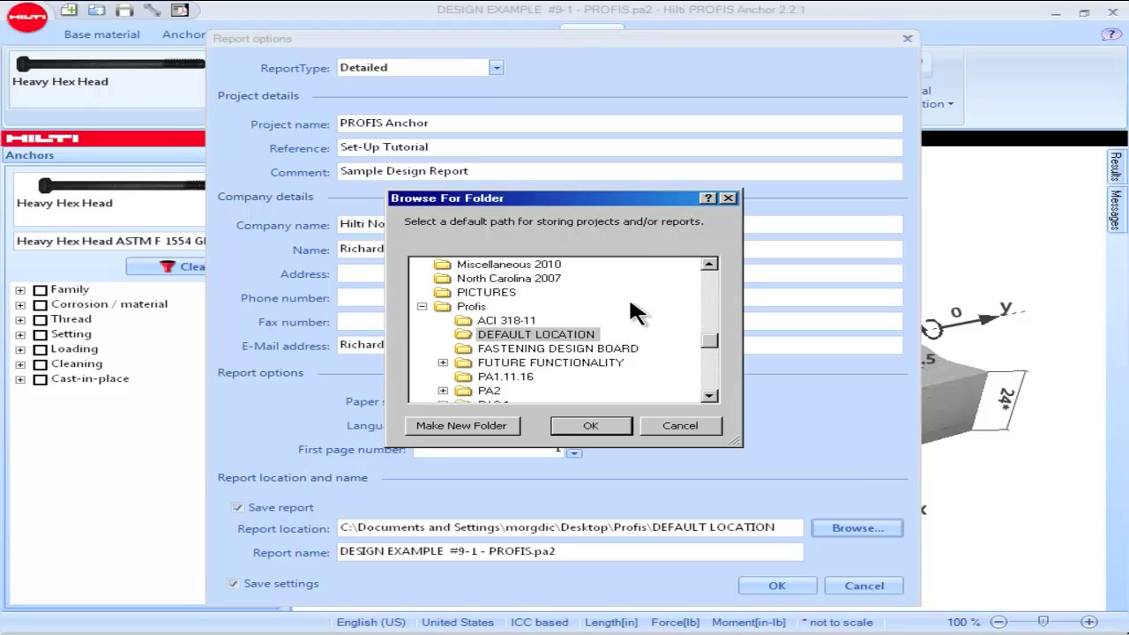
left_click(592, 426)
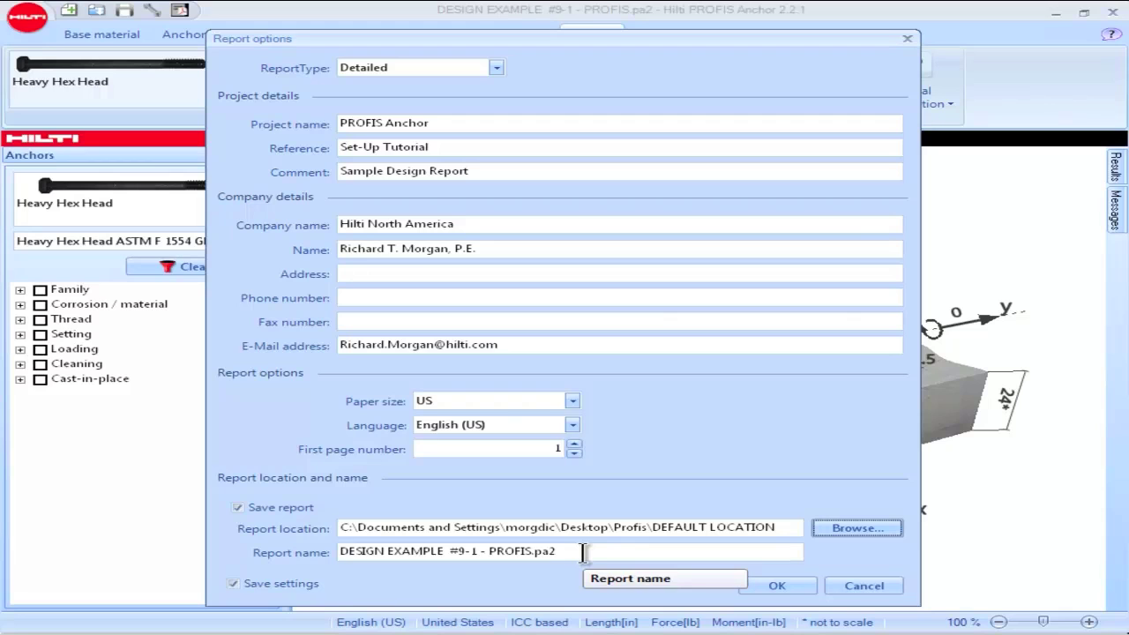
- Dismiss the report options unchanged, then view and close the application menu's recent documents
key("Return")
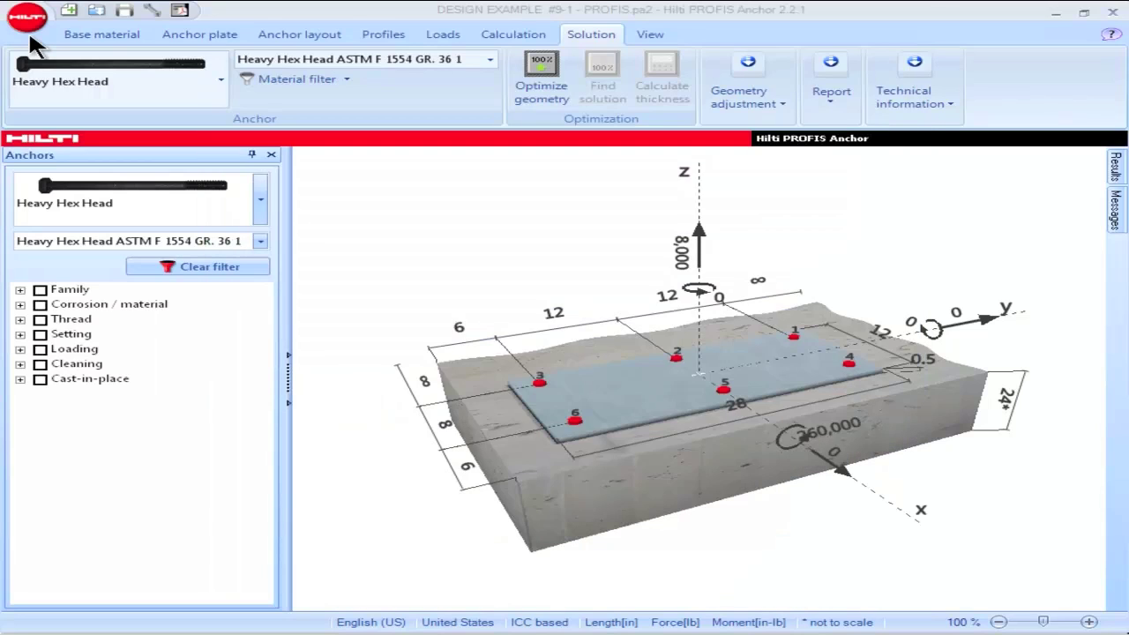
left_click(30, 25)
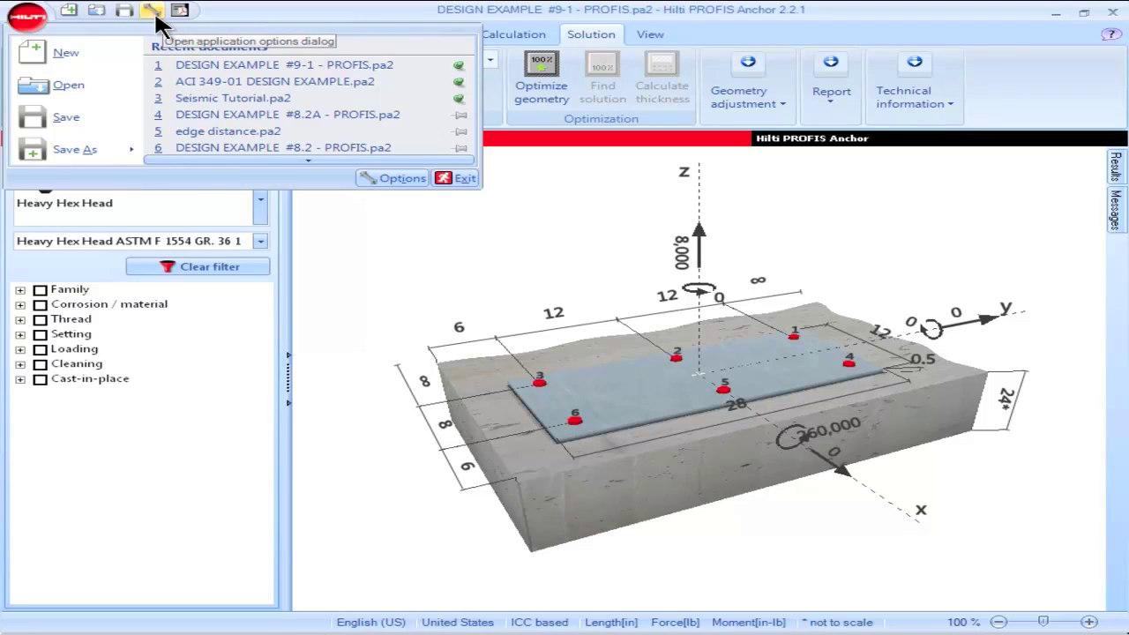
key("Escape")
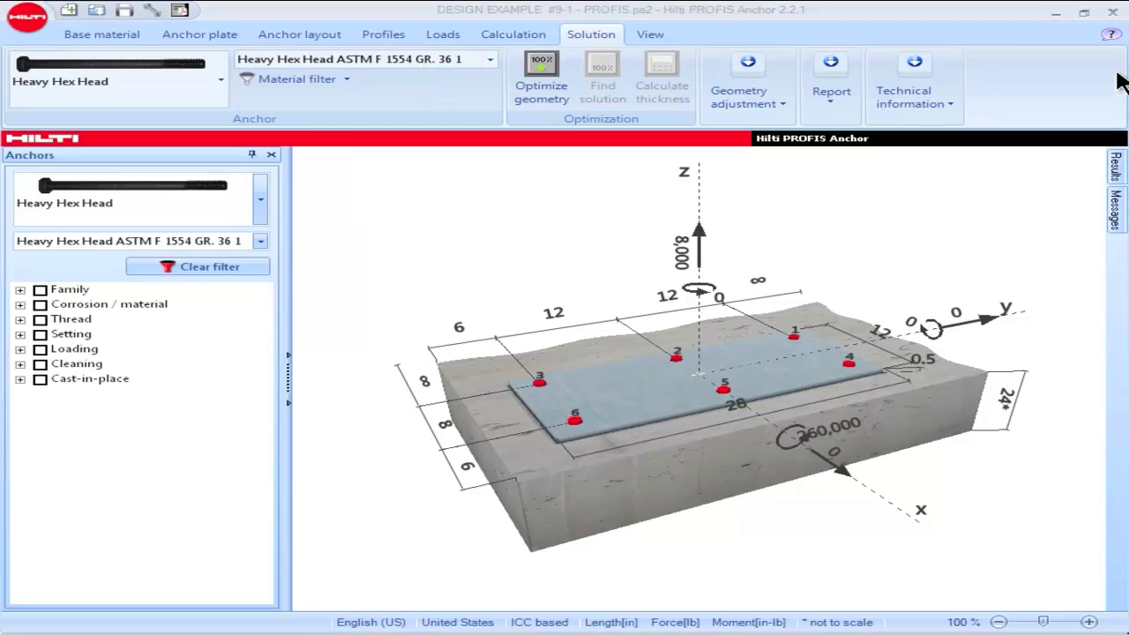
- Show the 'Geometry of base material' help topic under Base material in the help contents
left_click(1111, 37)
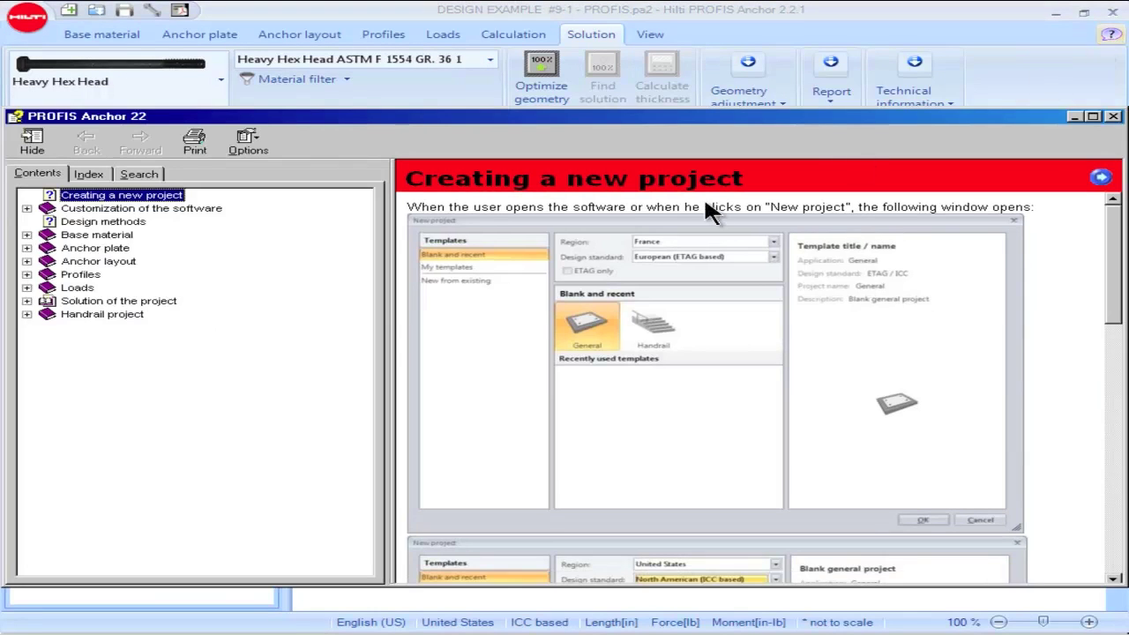
left_click(27, 235)
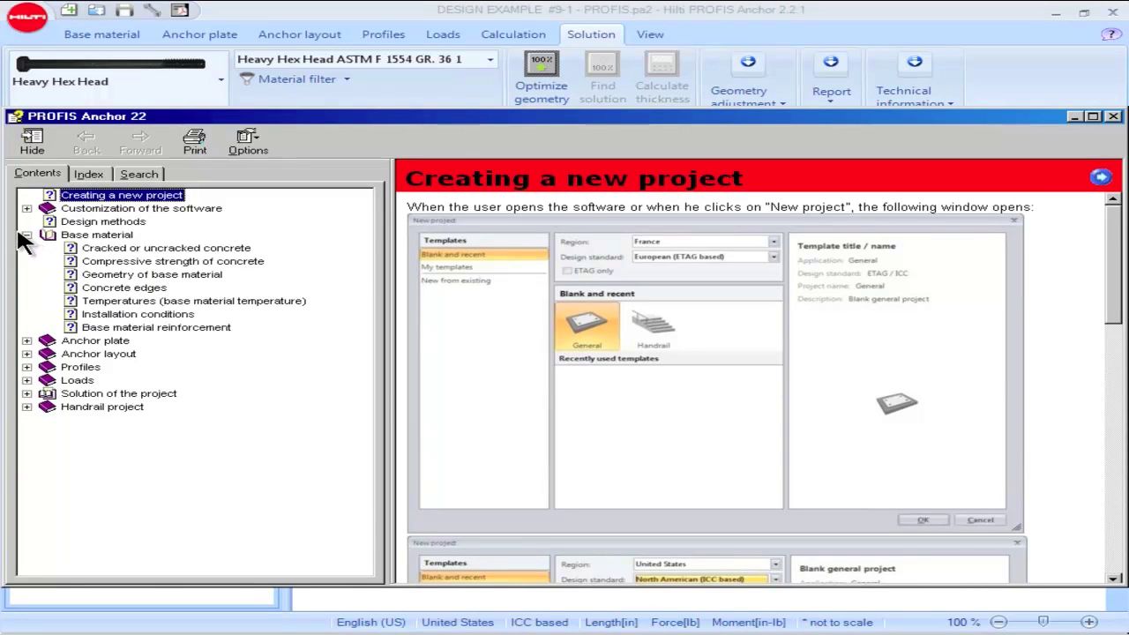
left_click(118, 276)
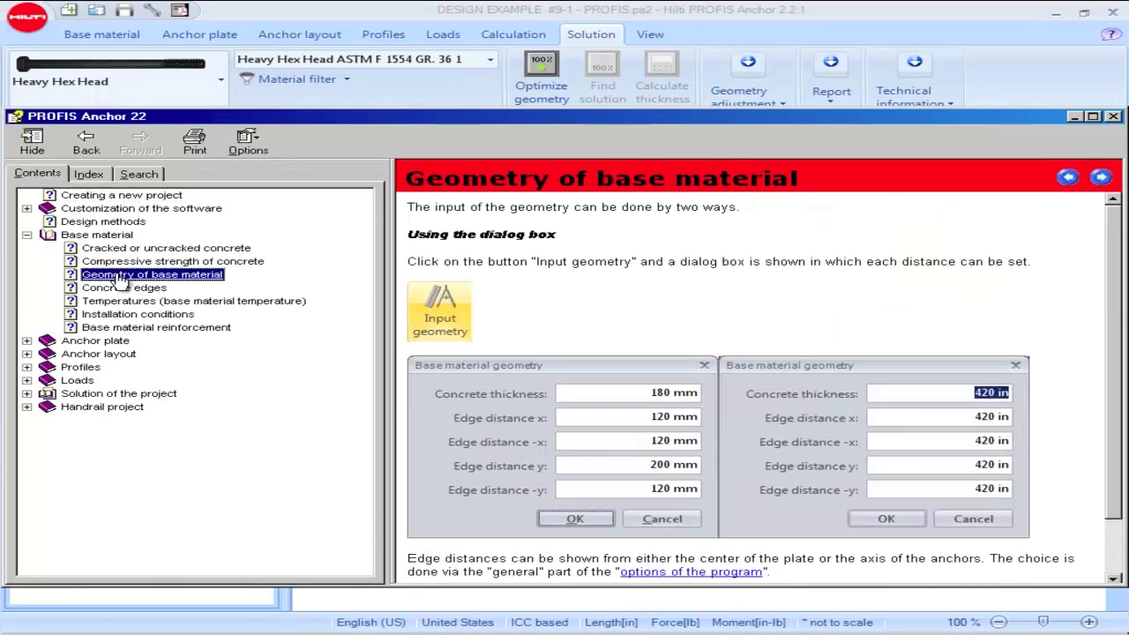